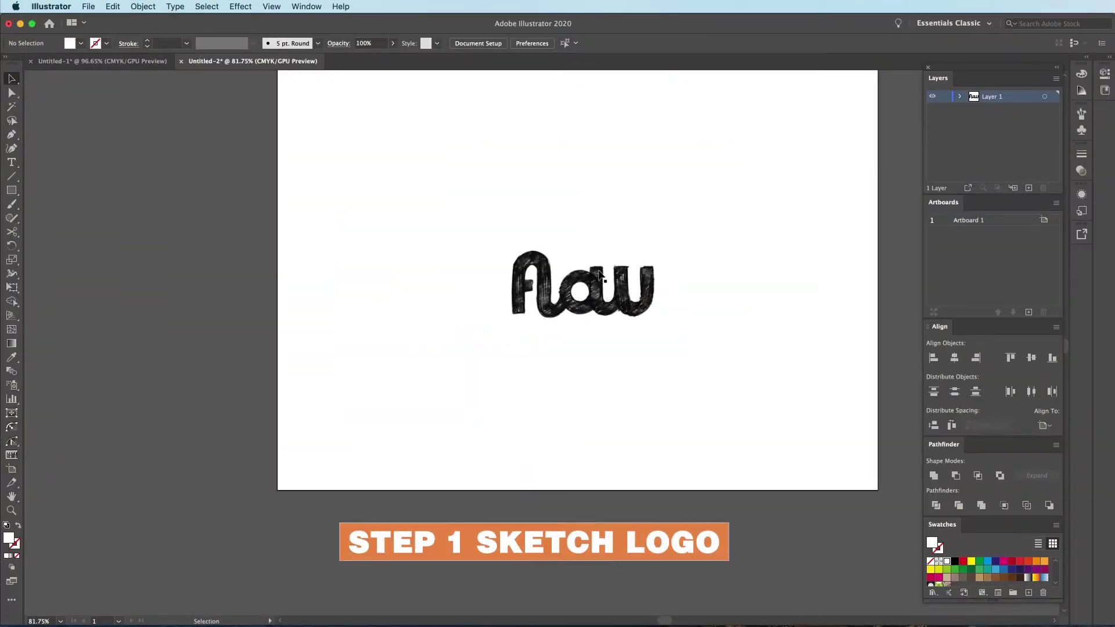
mouse_move(624, 289)
left_mouse_down()
mouse_move(724, 321)
mouse_move(681, 353)
left_mouse_up()
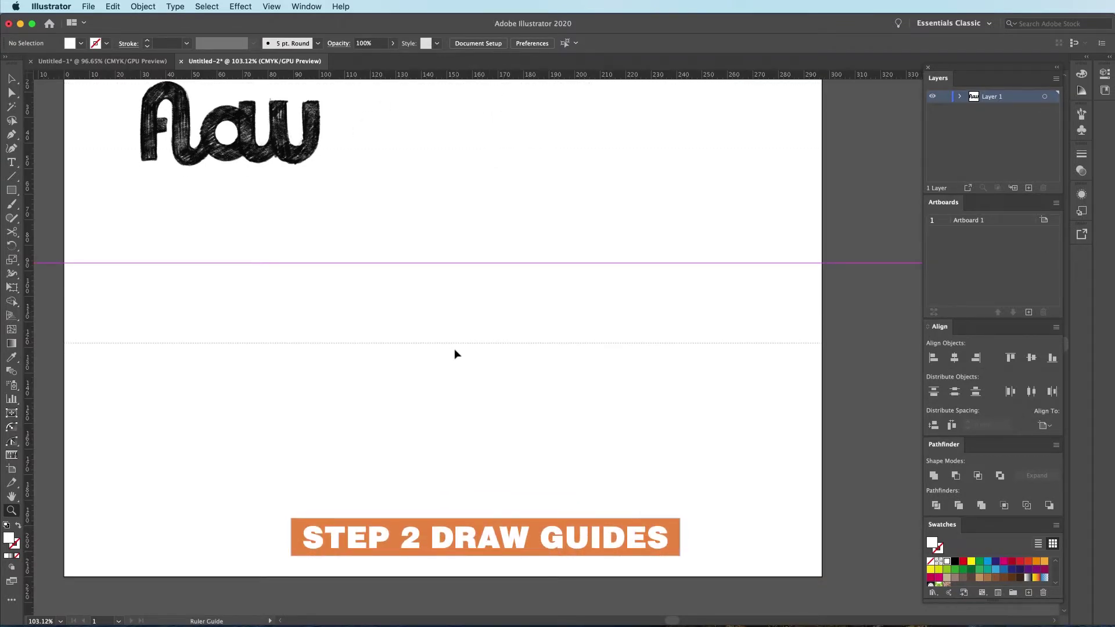
Drag horizontal ruler guides below the flaw sketch to mark ascender, x-height and baseline
left_click_drag(455, 351, 453, 348)
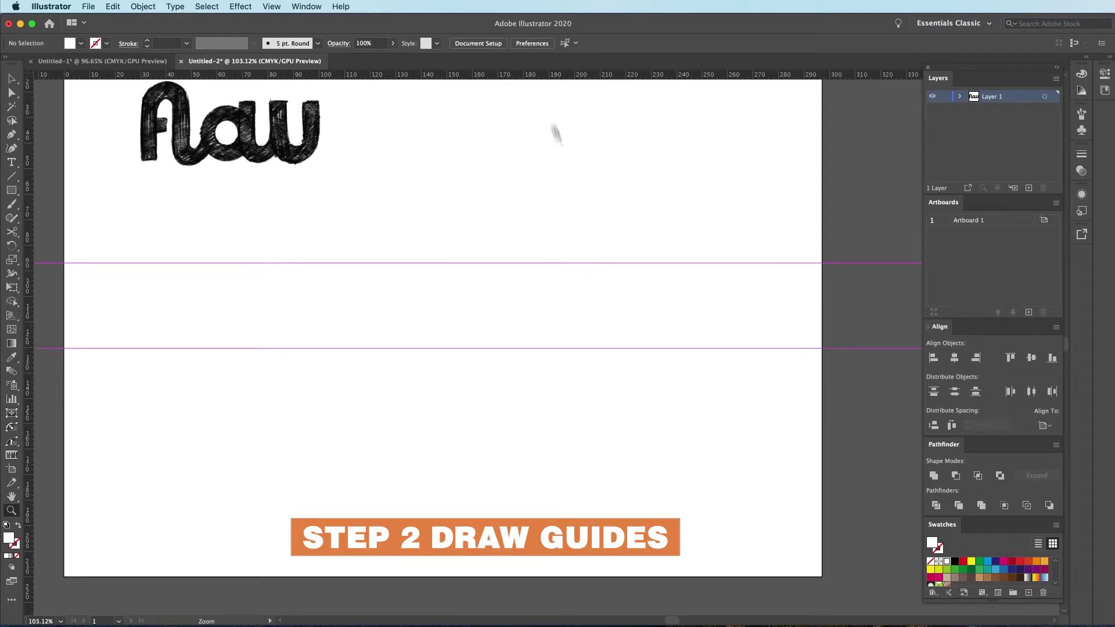
left_click_drag(557, 82, 527, 288)
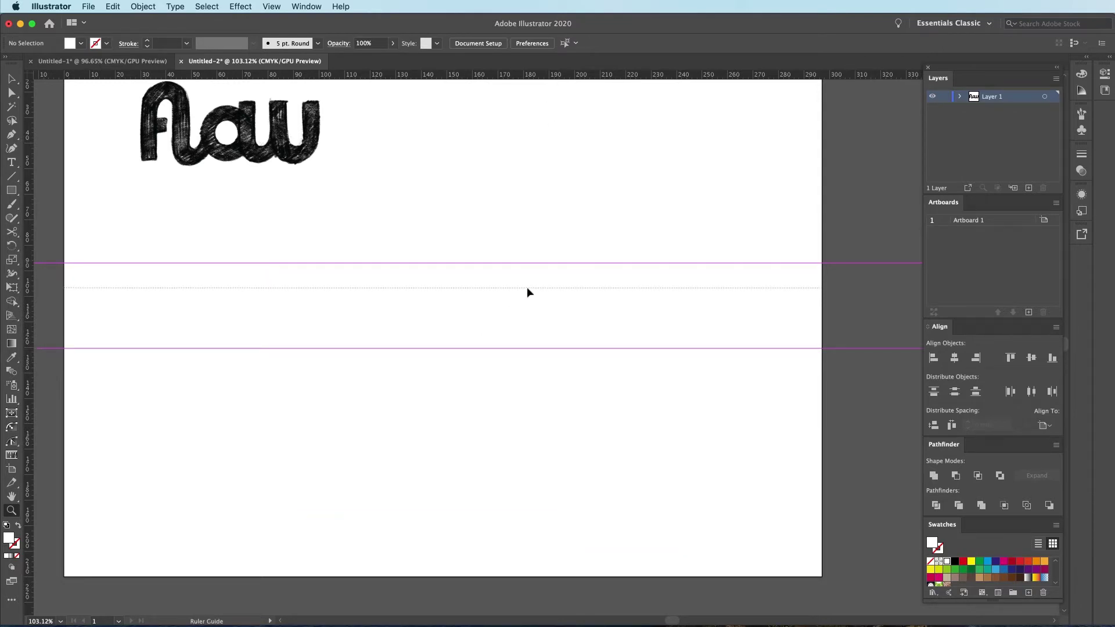
scroll(456, 348, "up", 3)
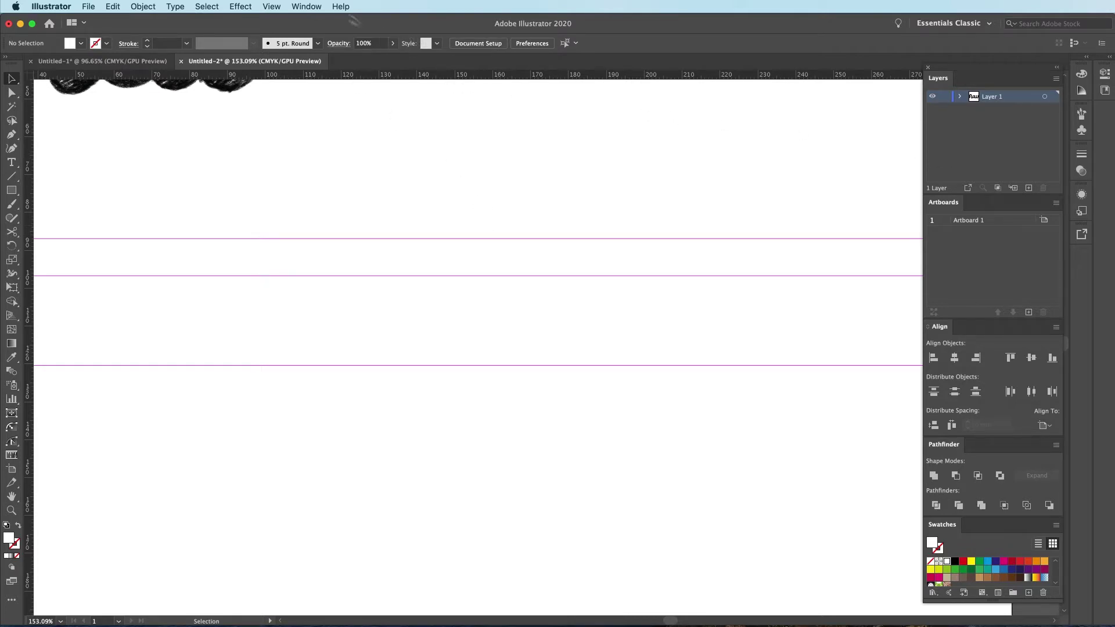
left_click(270, 6)
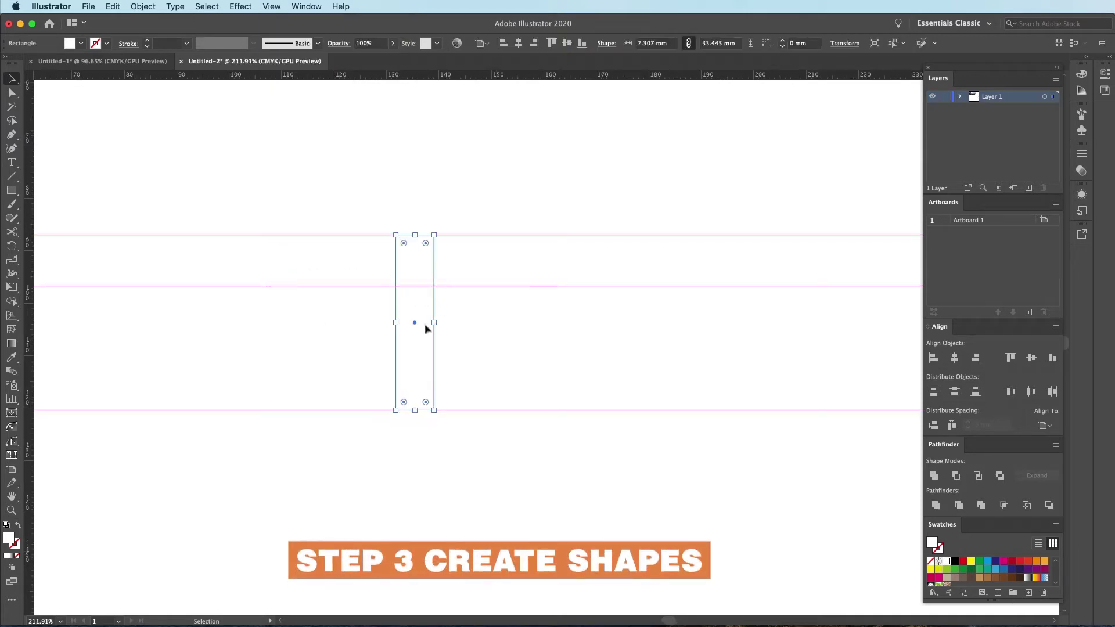
Give the tall guide-to-guide rectangle a black 1 pt outline with no fill
left_click(956, 562)
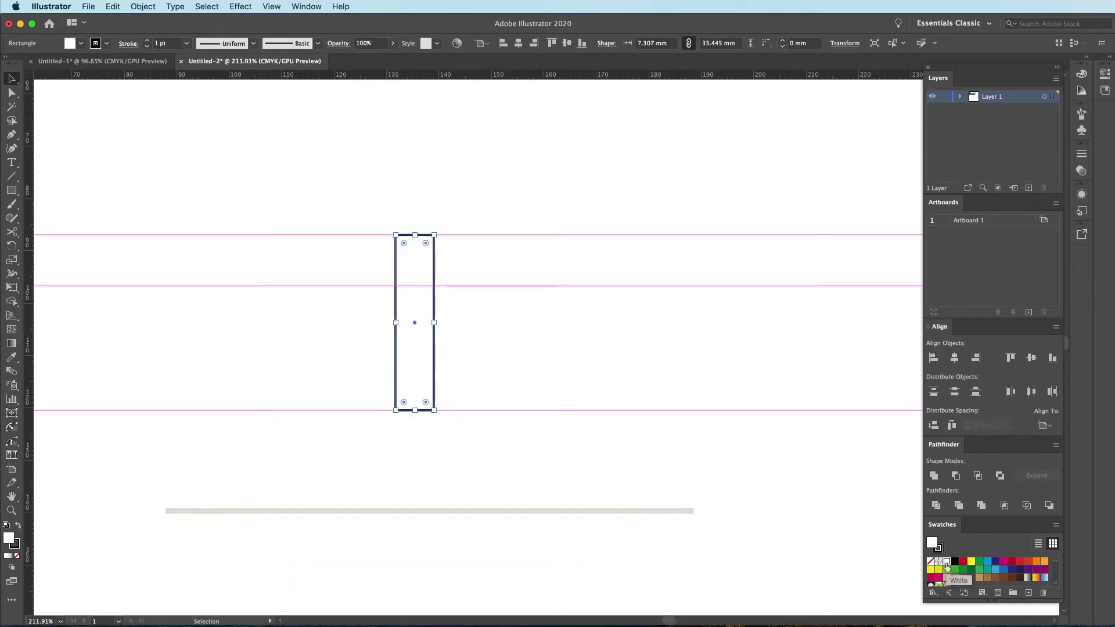
left_click(467, 323)
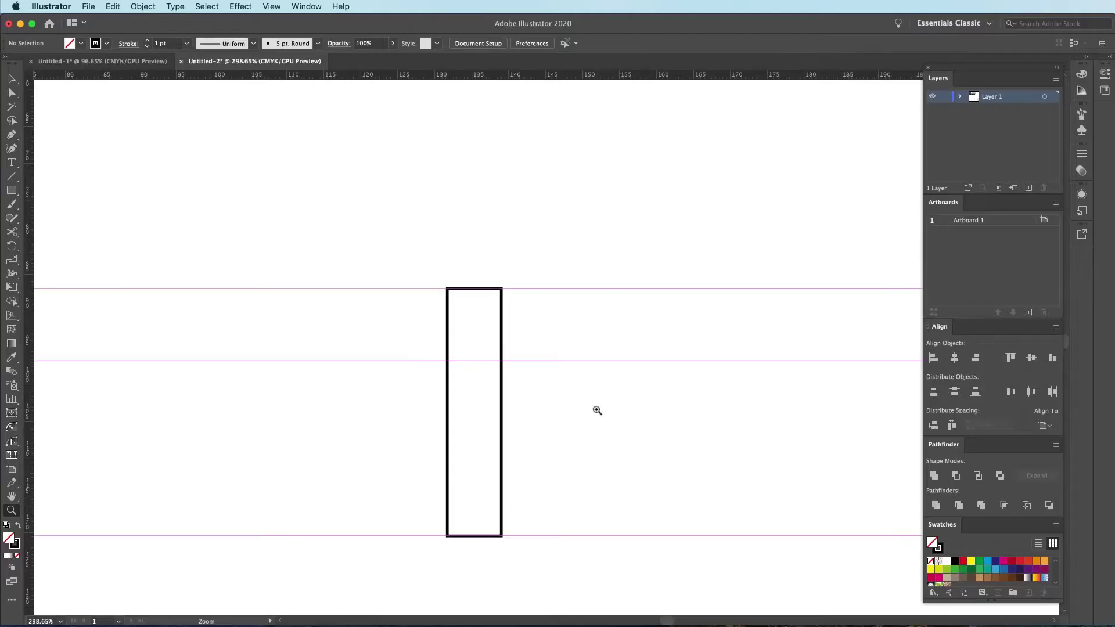
left_click_drag(597, 410, 527, 362)
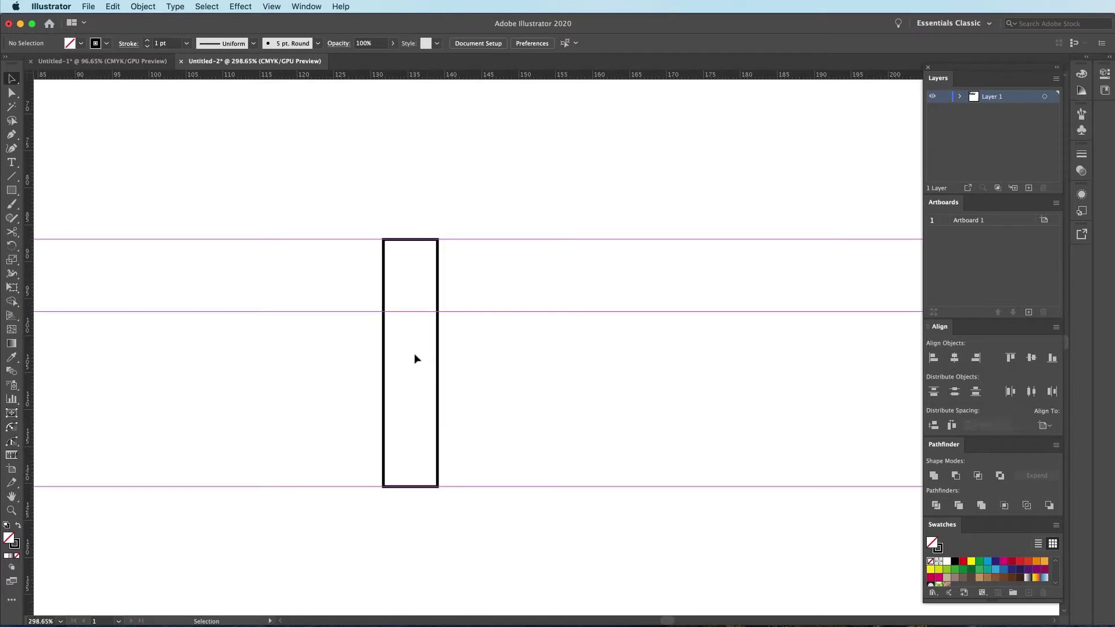
scroll(417, 373, "down", 3)
scroll(388, 351, "down", 3)
left_click_drag(405, 361, 552, 483)
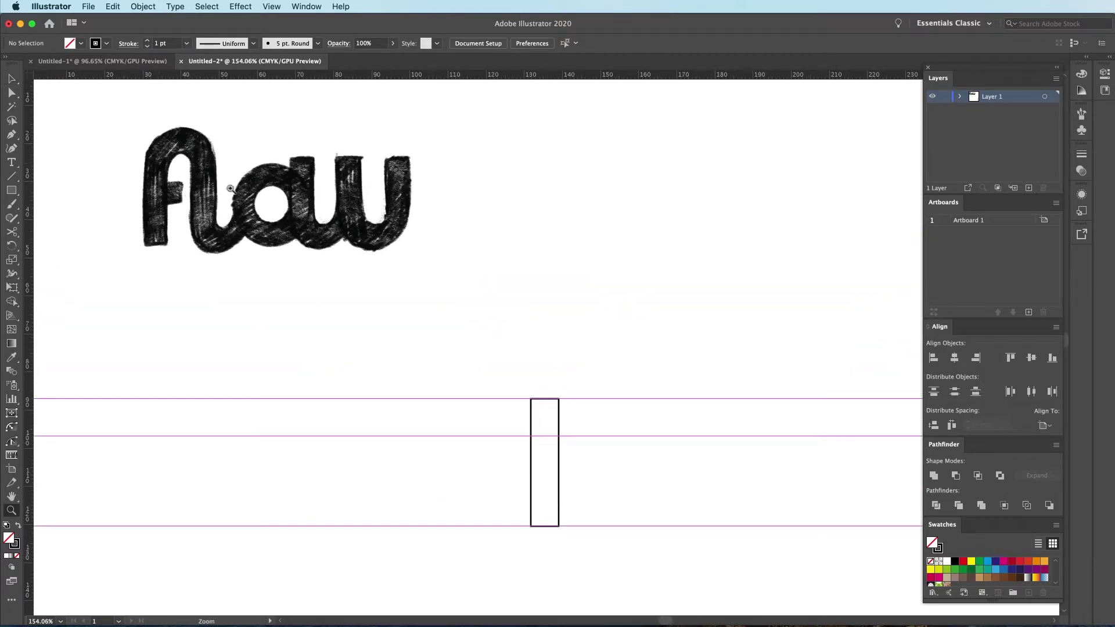
left_click_drag(552, 440, 579, 367)
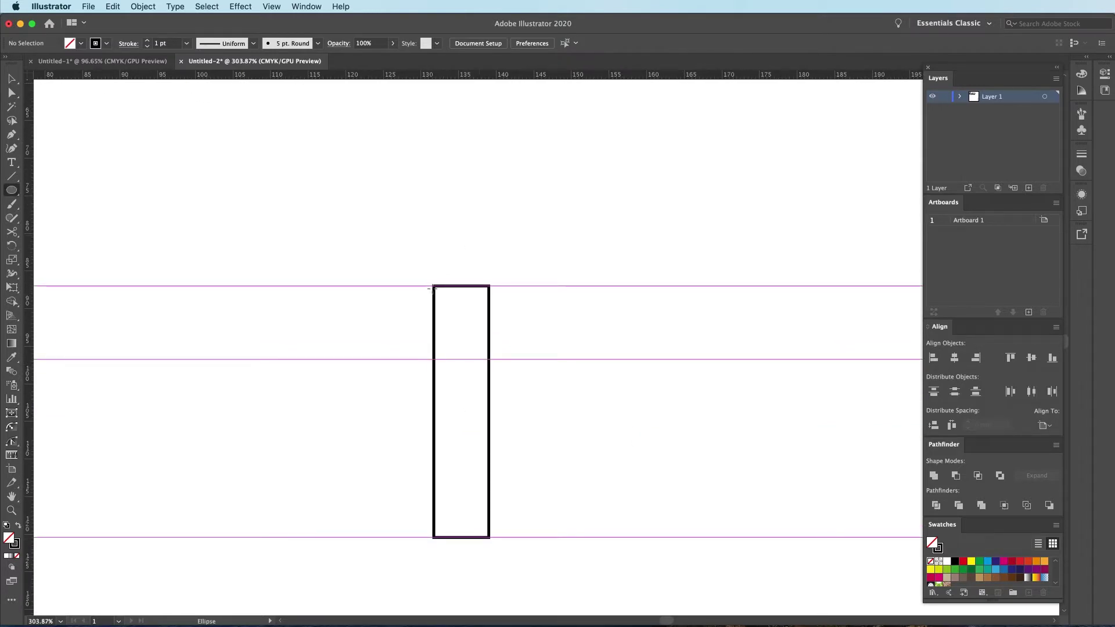
Draw a circle spanning the top two guides and place a rectangle copy at its right edge
mouse_move(562, 383)
left_mouse_down()
mouse_move(522, 369)
mouse_move(591, 430)
left_mouse_up()
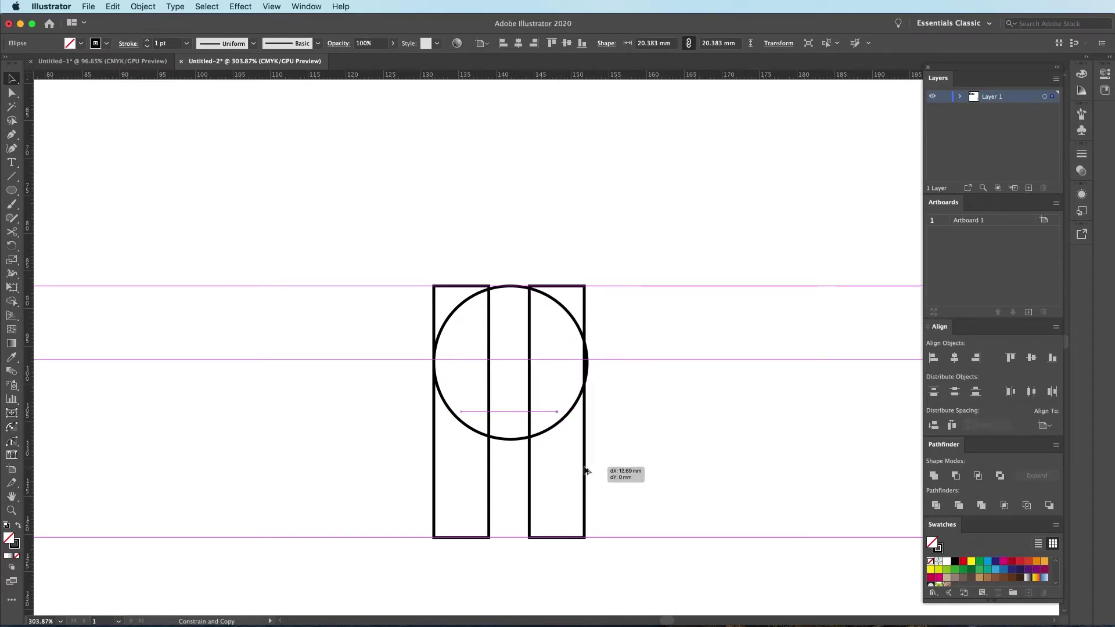
left_click_drag(585, 471, 585, 471)
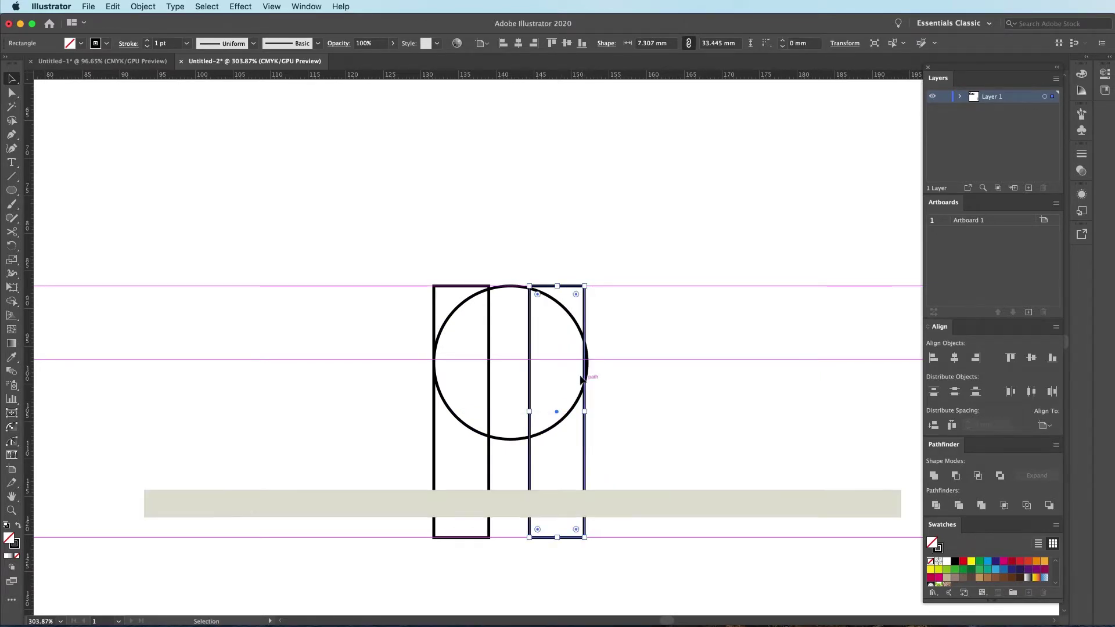
key("z")
left_click_drag(581, 380, 622, 358)
key("ctrl+y")
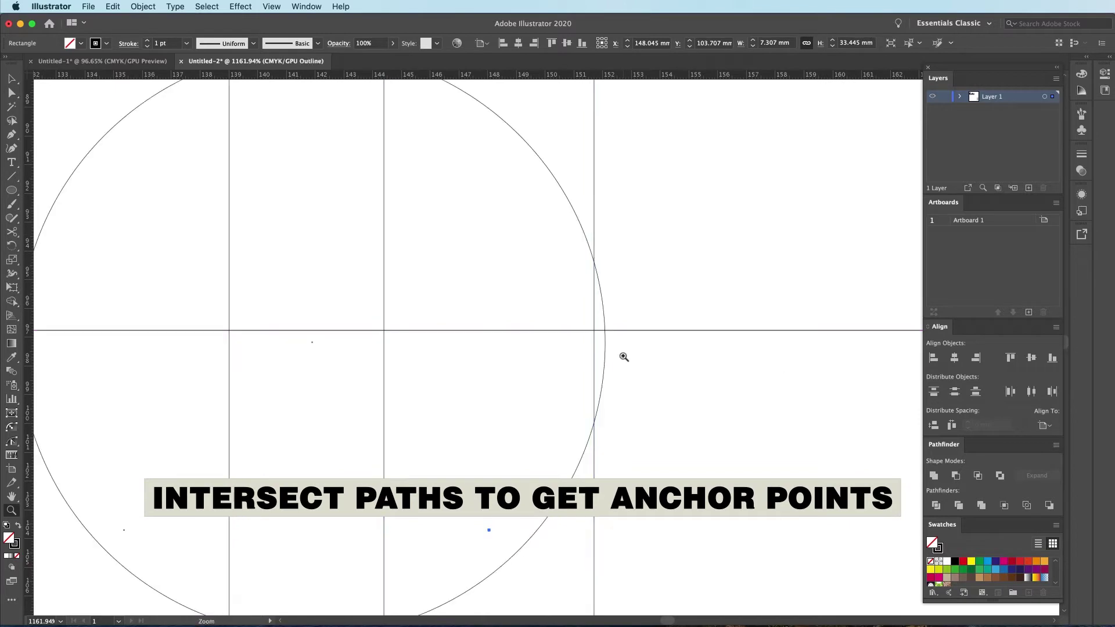
scroll(613, 416, "down", 3)
key("v")
left_click_drag(523, 424, 603, 451)
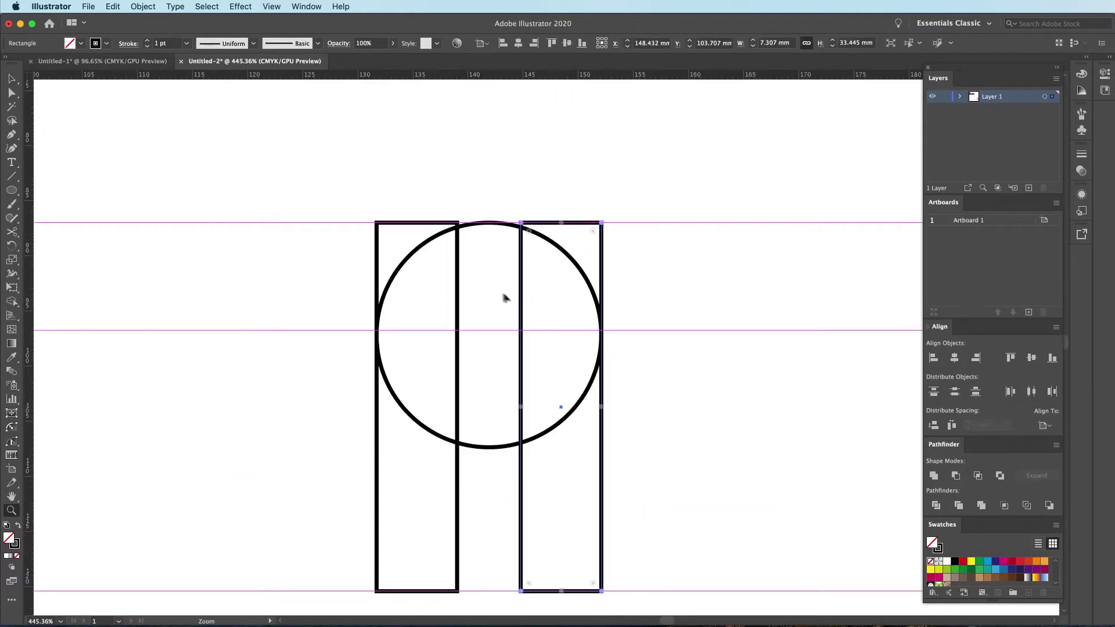
Lower both rectangles' tops to the middle guide and check the joins in outline view
left_click(414, 223)
left_click(578, 223, "shift")
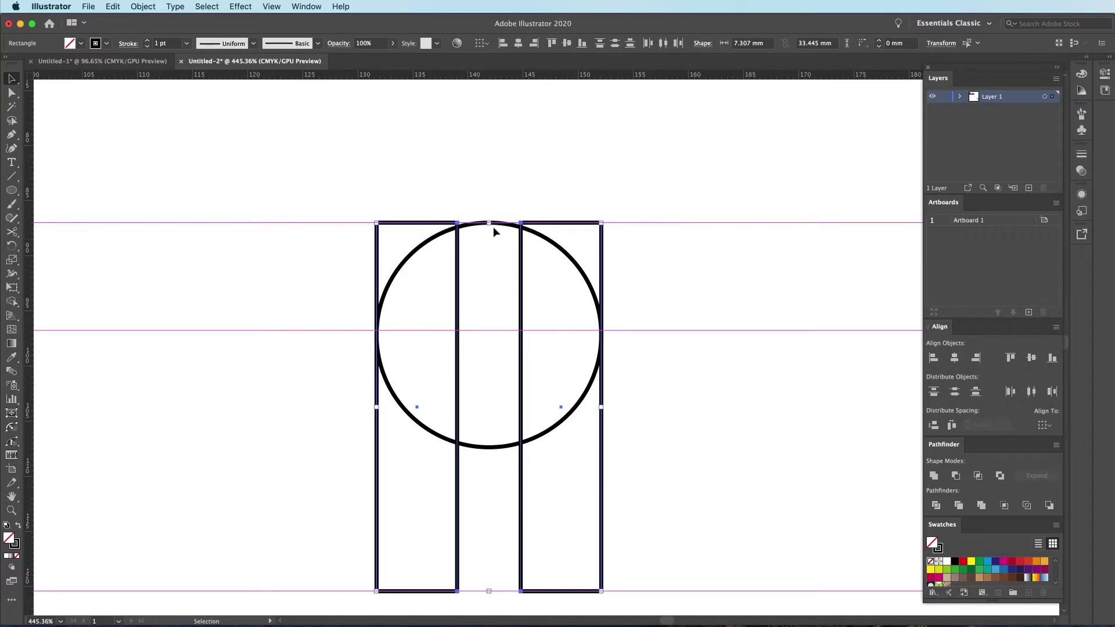
left_click_drag(492, 227, 489, 331)
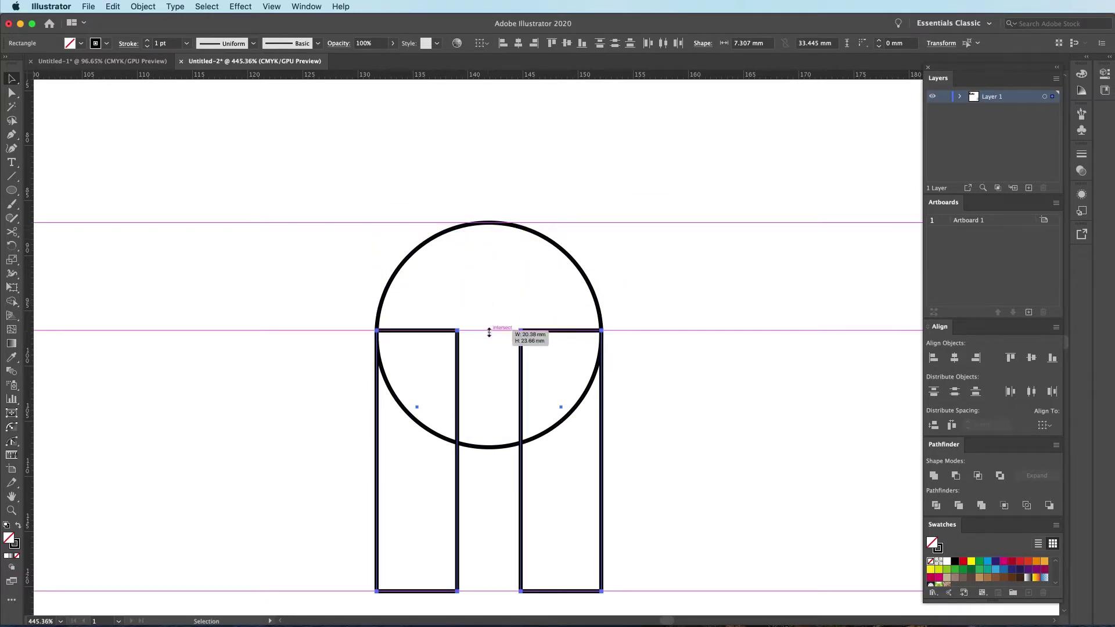
left_click(649, 328)
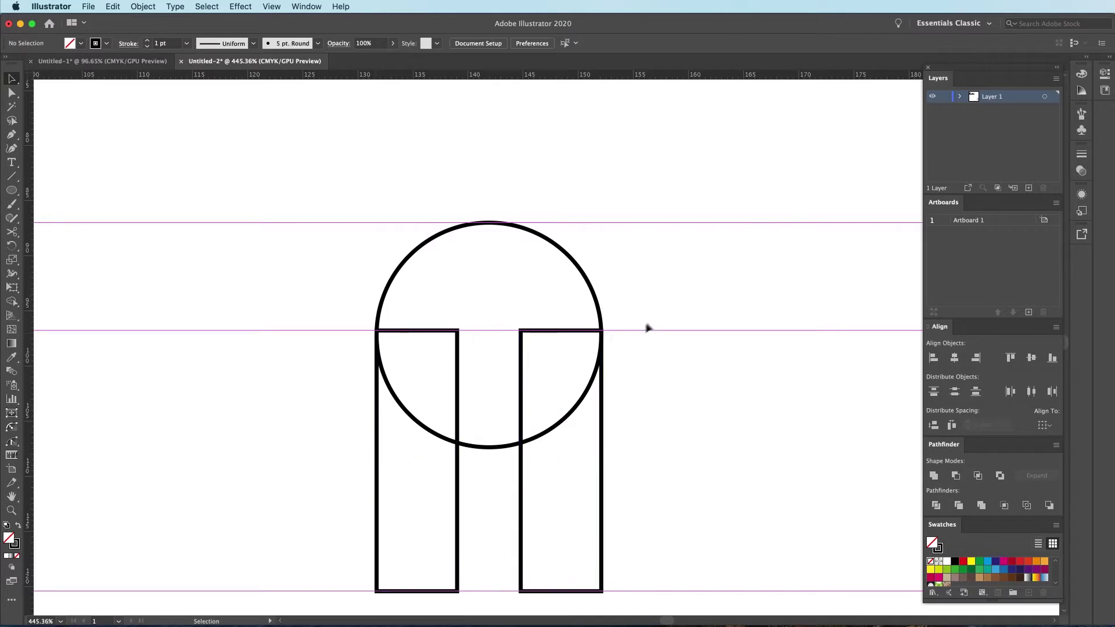
key("z")
left_click_drag(599, 330, 660, 331)
key("ctrl+y")
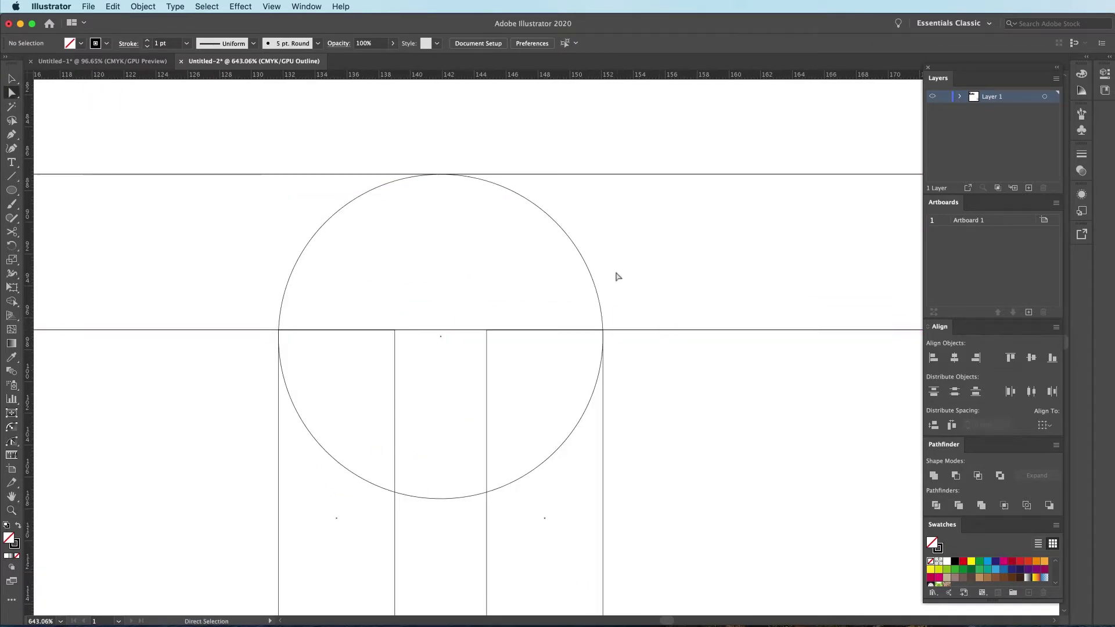
left_click(604, 313)
left_click(602, 337)
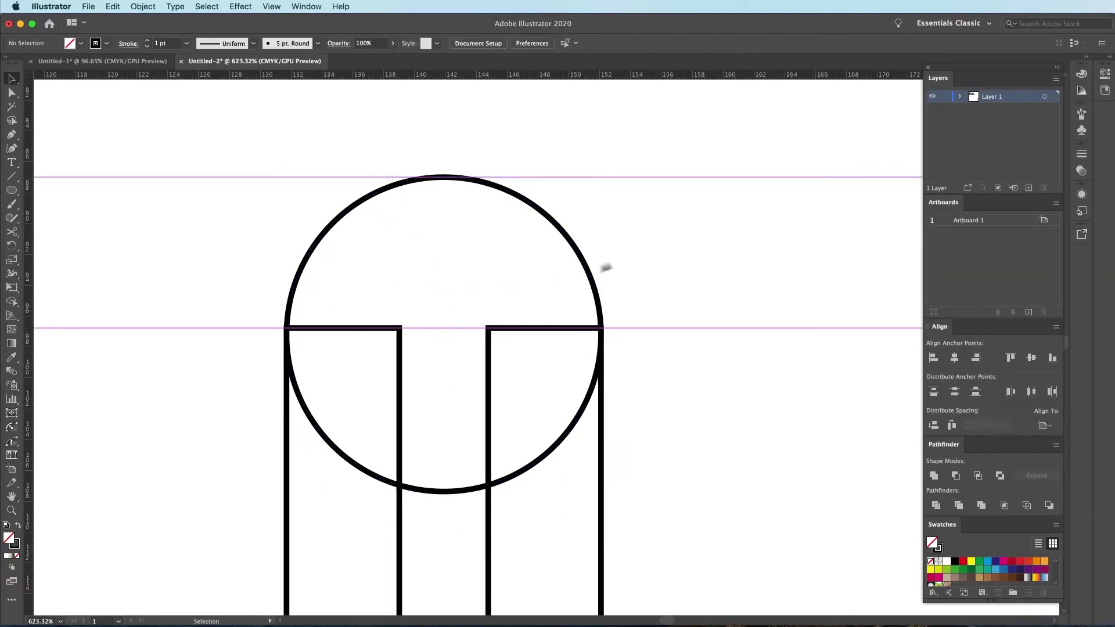
Zoom around the flaw sketch to study its letter shapes
key("z")
left_click_drag(356, 343, 261, 213)
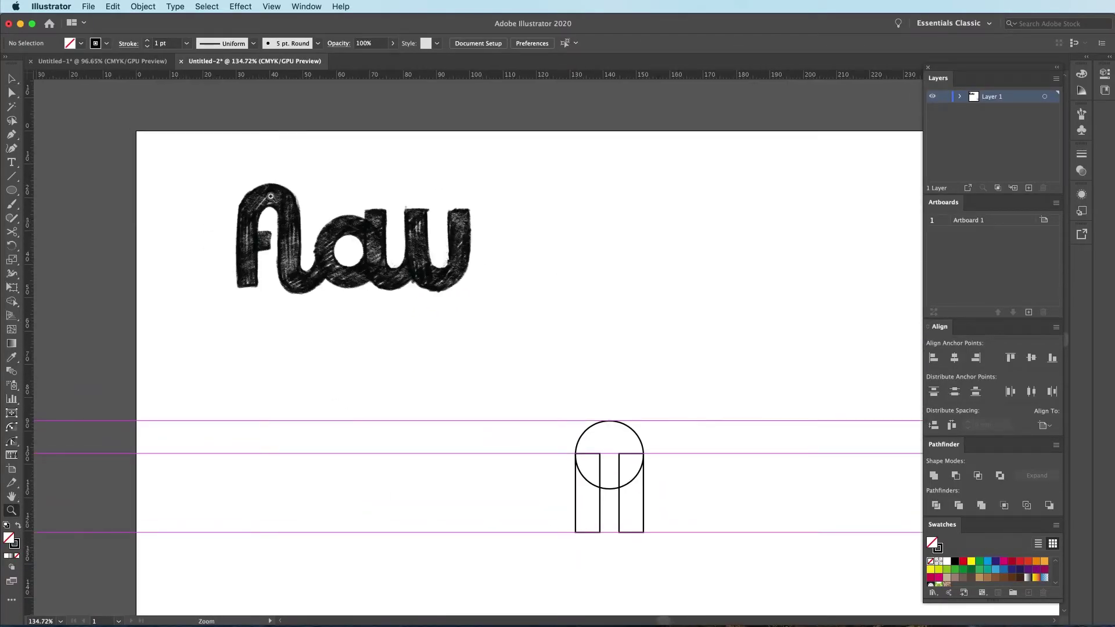
left_click_drag(254, 204, 362, 149)
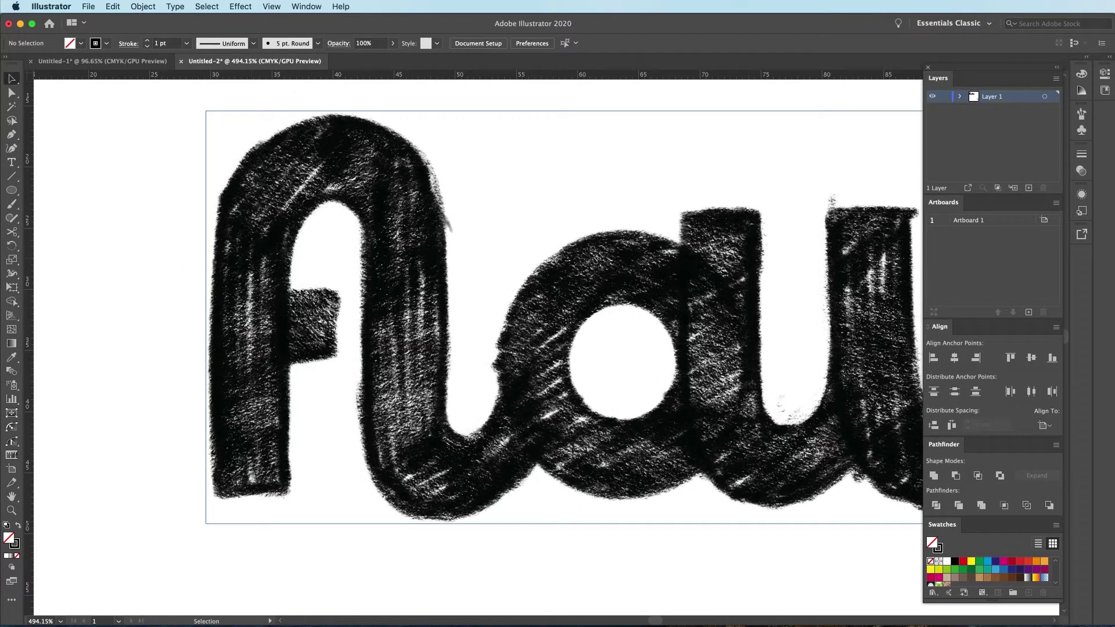
key("z")
left_click_drag(308, 232, 224, 247)
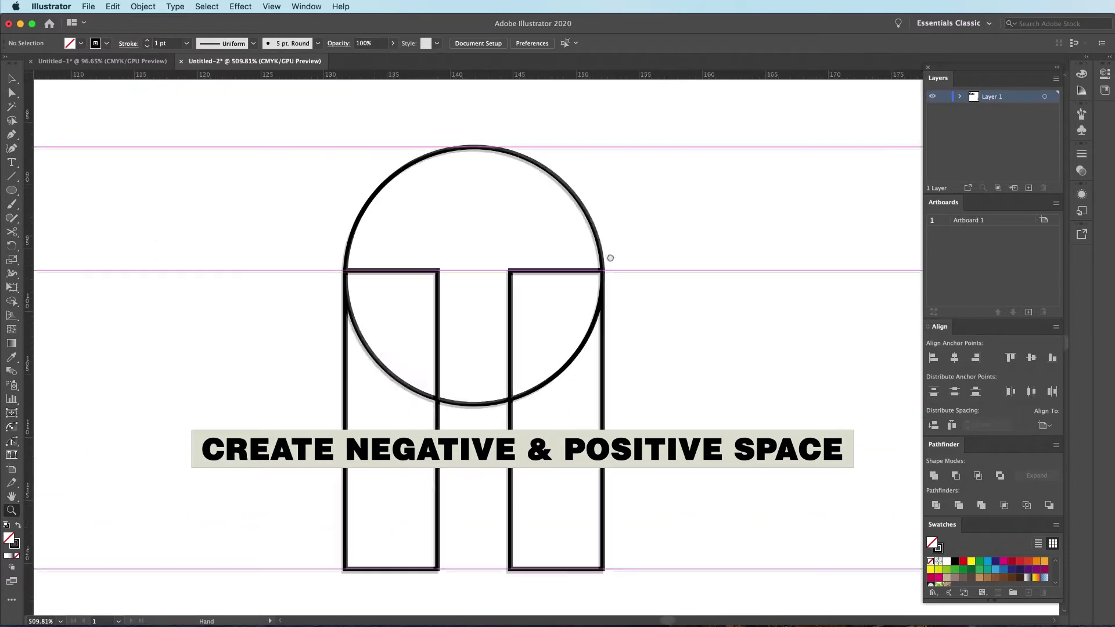
Scale a copy of the large circle down to about 5.6 mm
left_click(556, 182)
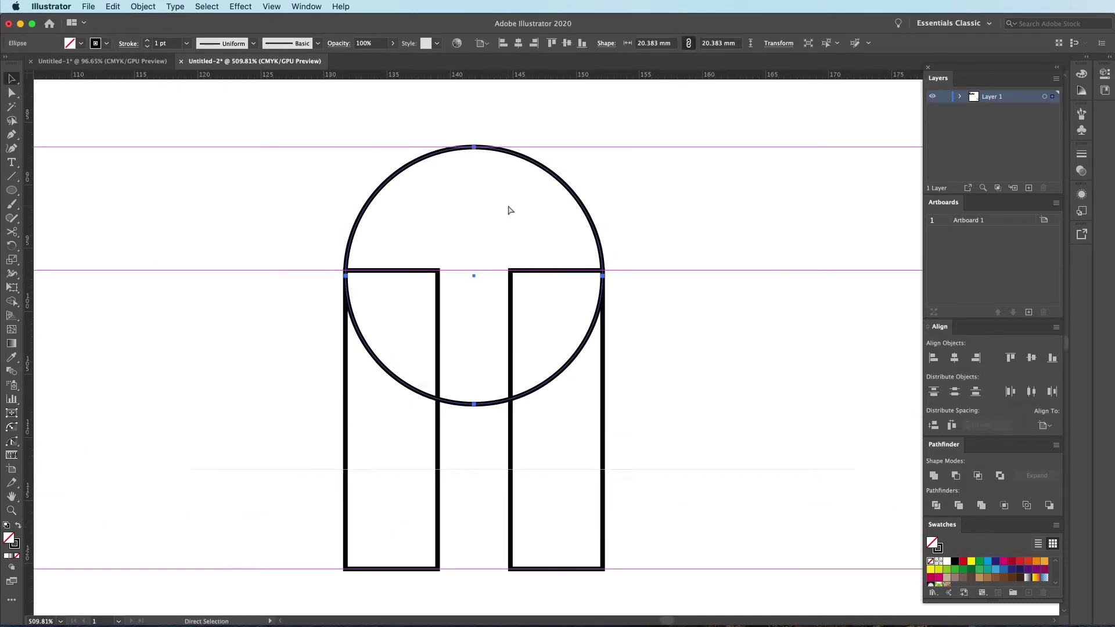
mouse_move(603, 149)
left_mouse_down()
mouse_move(529, 231)
mouse_move(544, 232)
left_mouse_up()
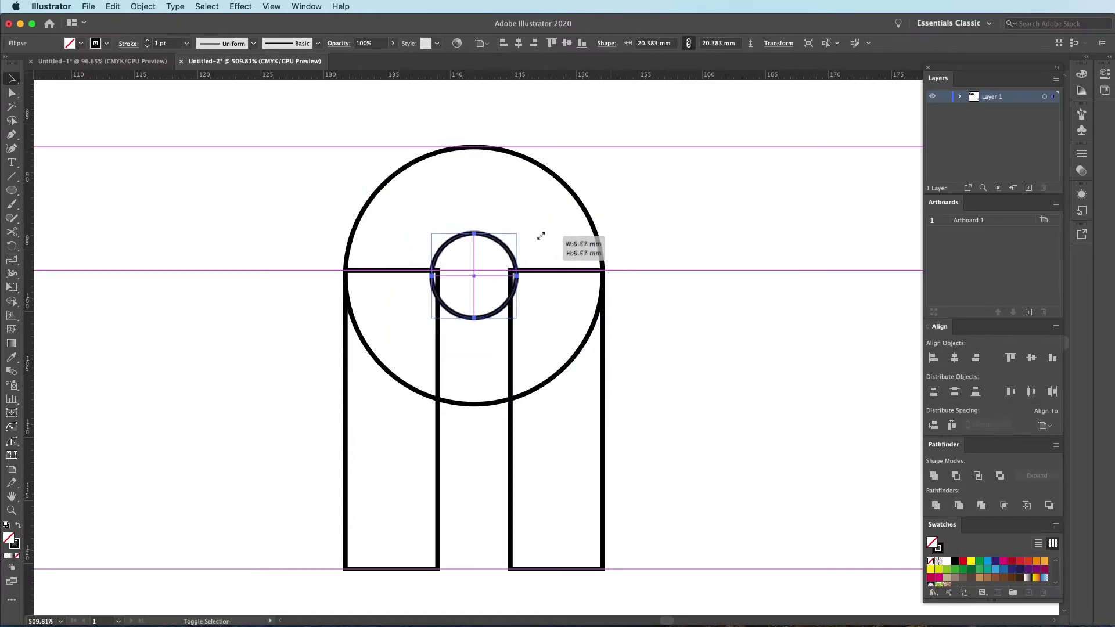
left_click_drag(545, 232, 533, 245)
left_click_drag(467, 275, 659, 291)
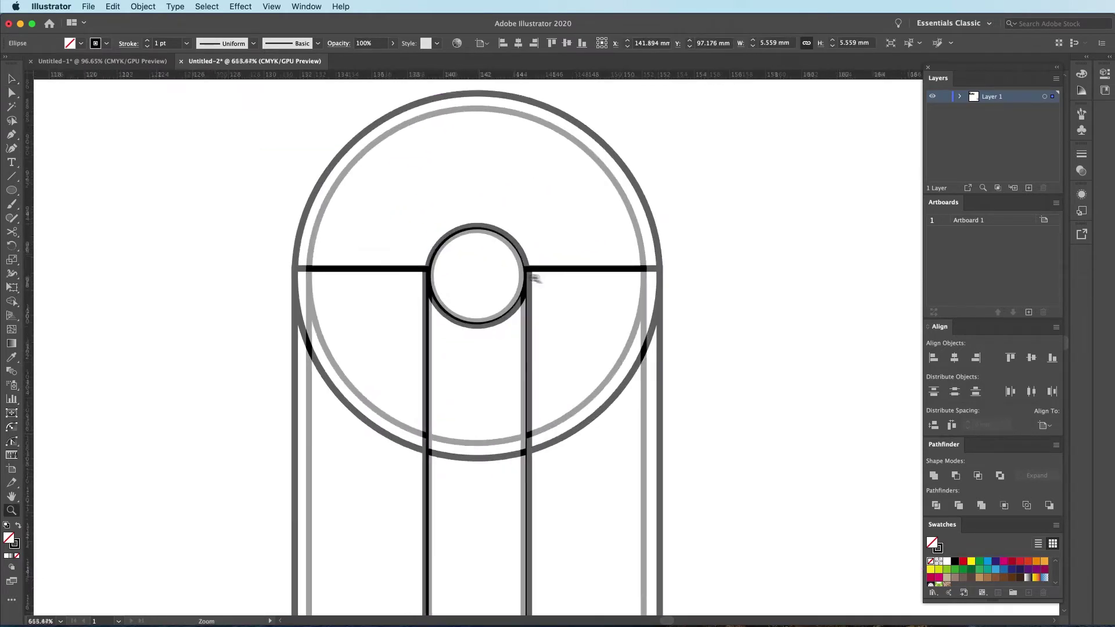
key("super+y")
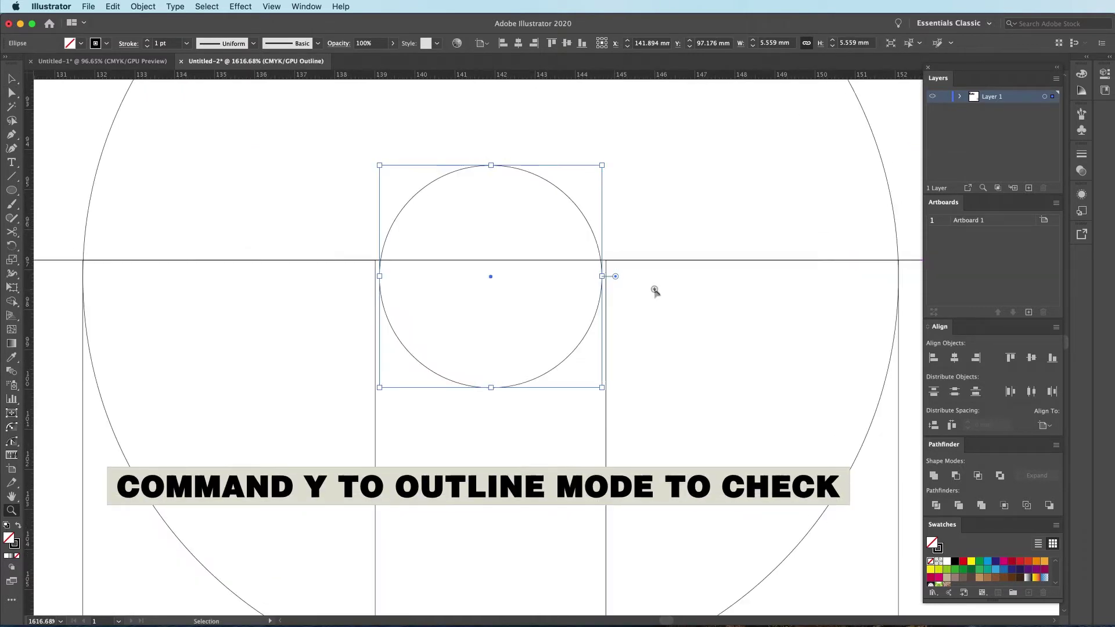
Centre the small circle on the x-height guide against the stem, checking in outline view
key("v")
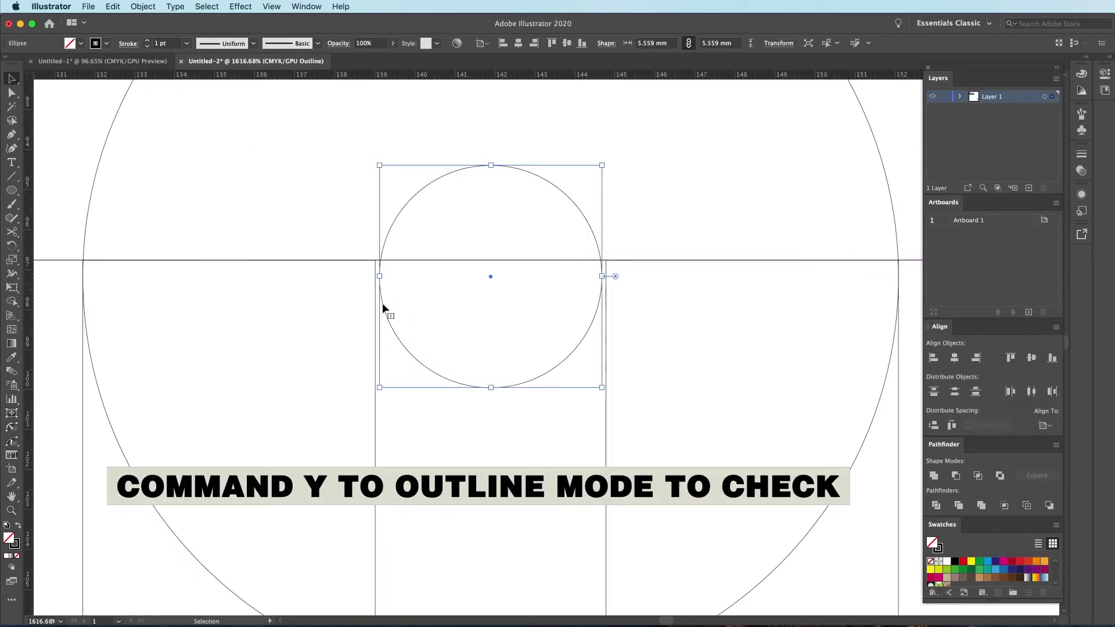
key("a")
key("super+y")
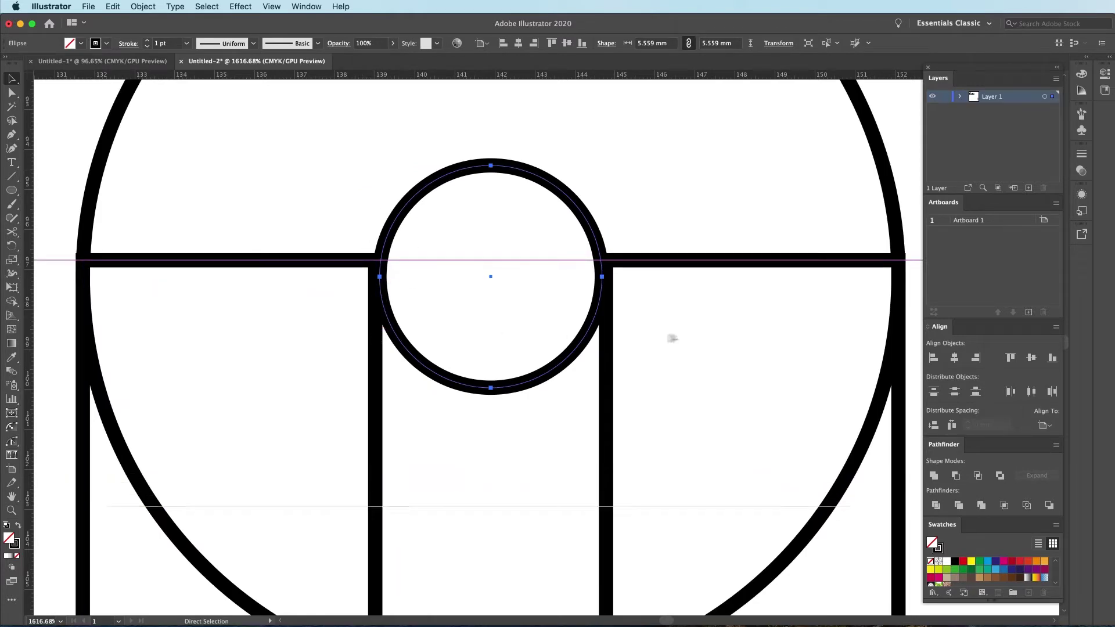
key("super+y")
key("v")
left_click(399, 184)
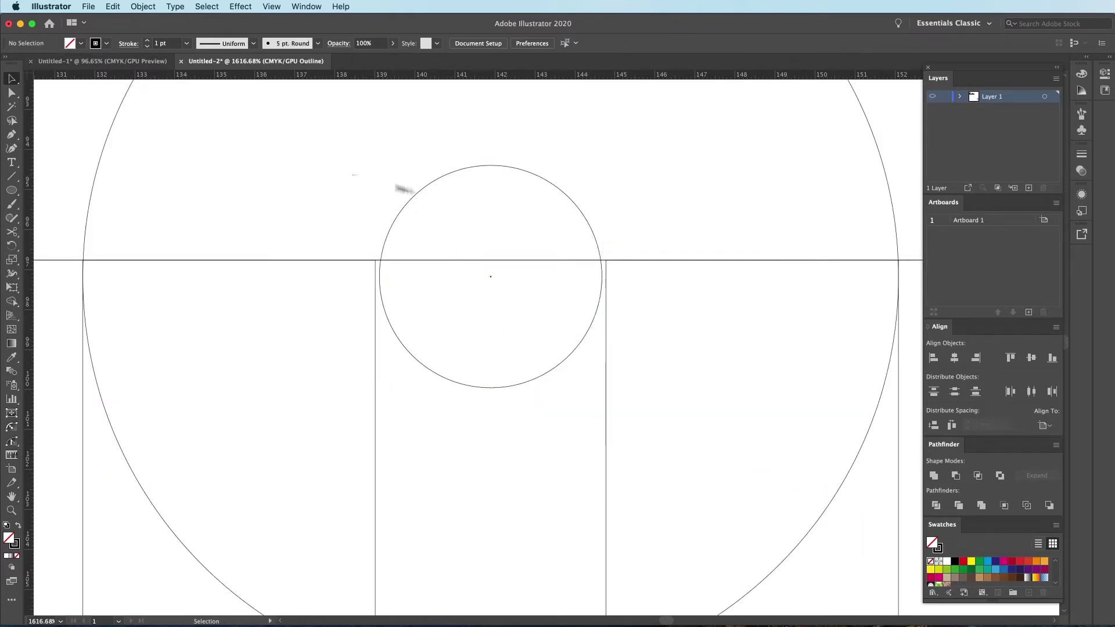
left_click(383, 277)
left_click_drag(386, 237, 383, 238)
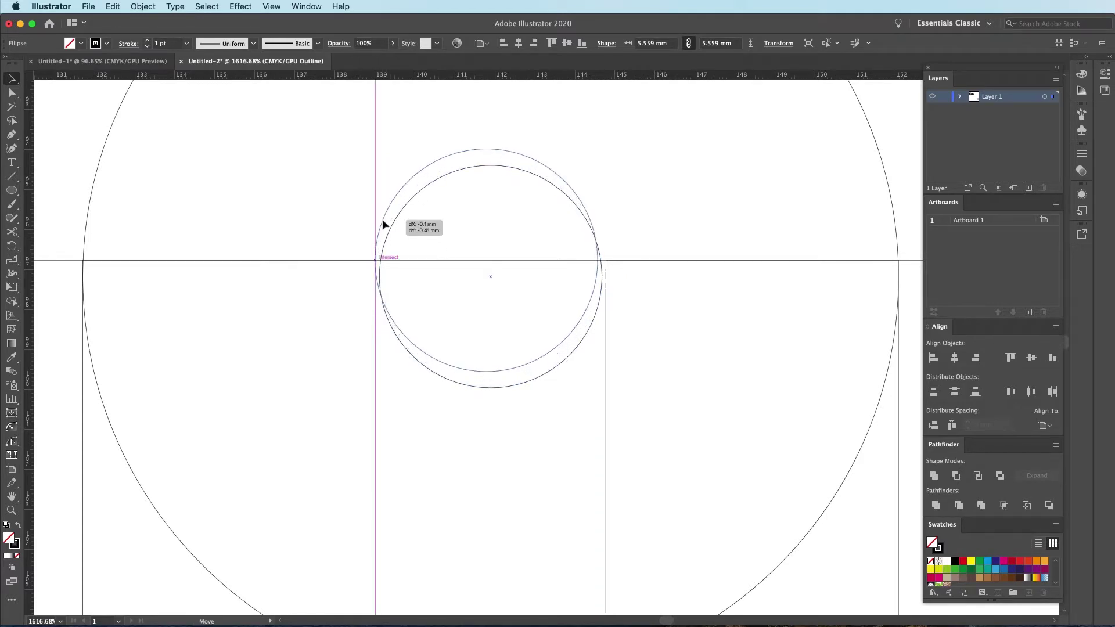
left_click_drag(381, 235, 383, 219)
scroll(380, 273, "up", 3)
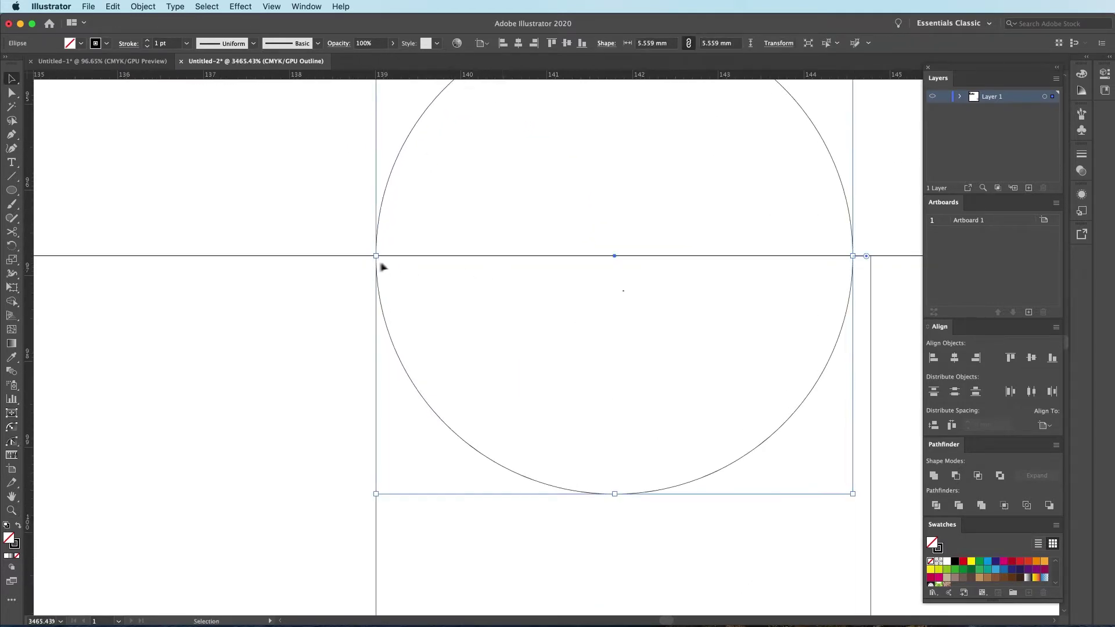
Enlarge the small circle to 5.768 mm so it meets both bars' inner edges
key("z")
scroll(364, 267, "down", 5)
scroll(423, 267, "up", 4)
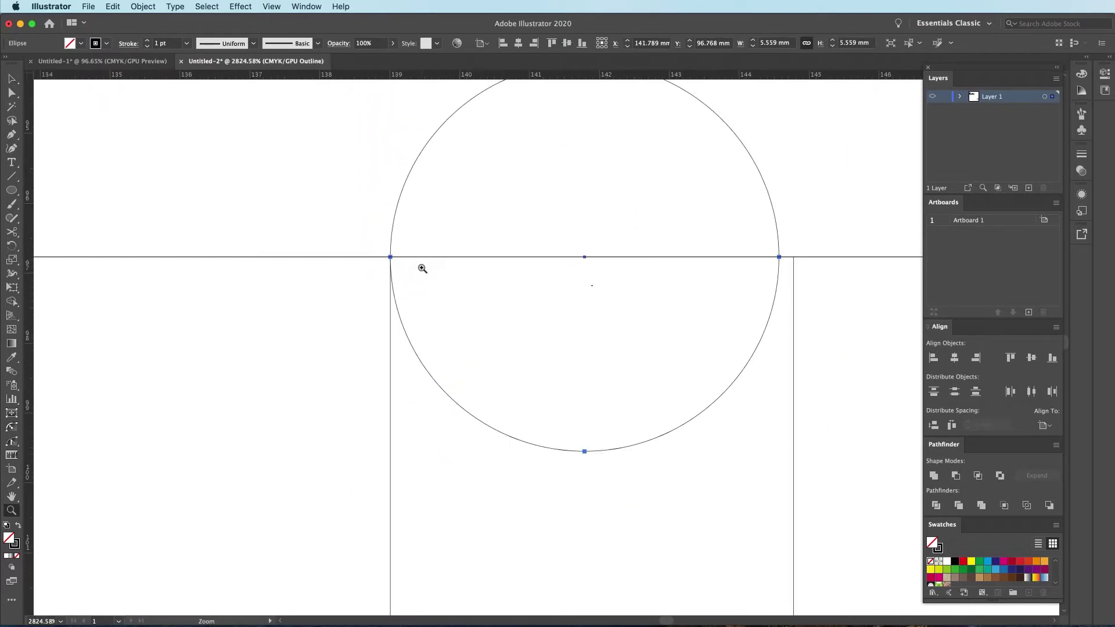
key("v")
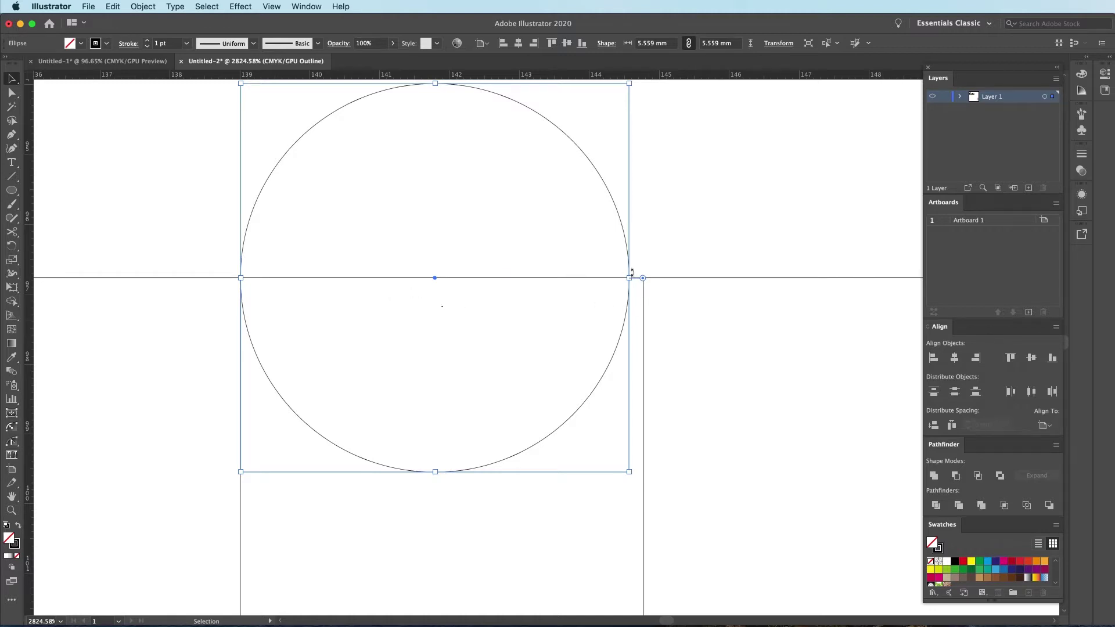
left_click_drag(630, 278, 644, 280)
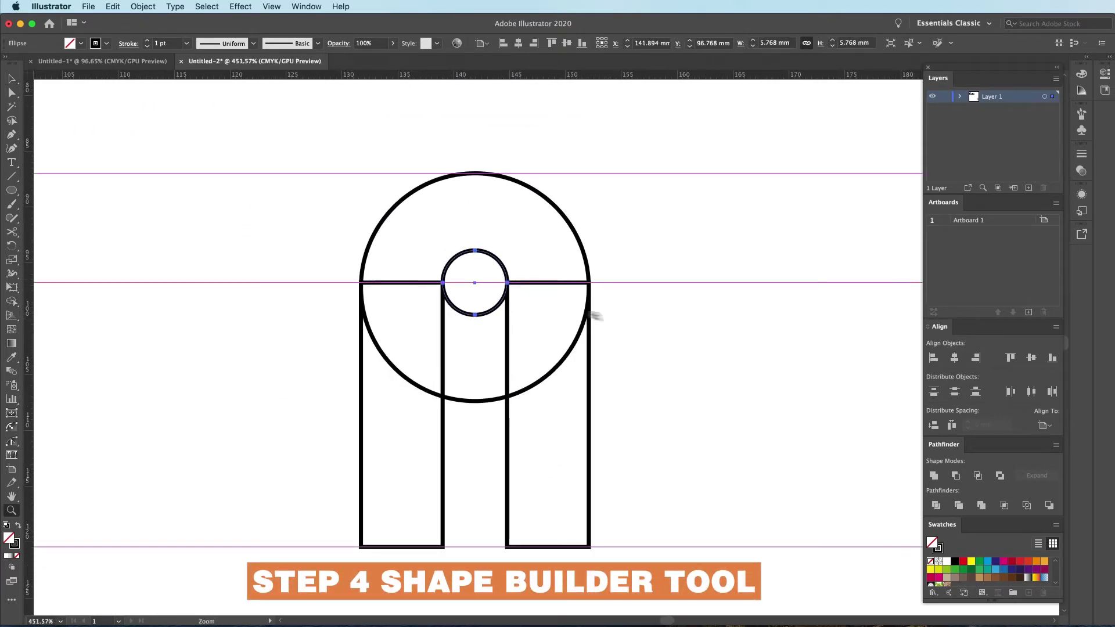
left_click_drag(614, 231, 266, 473)
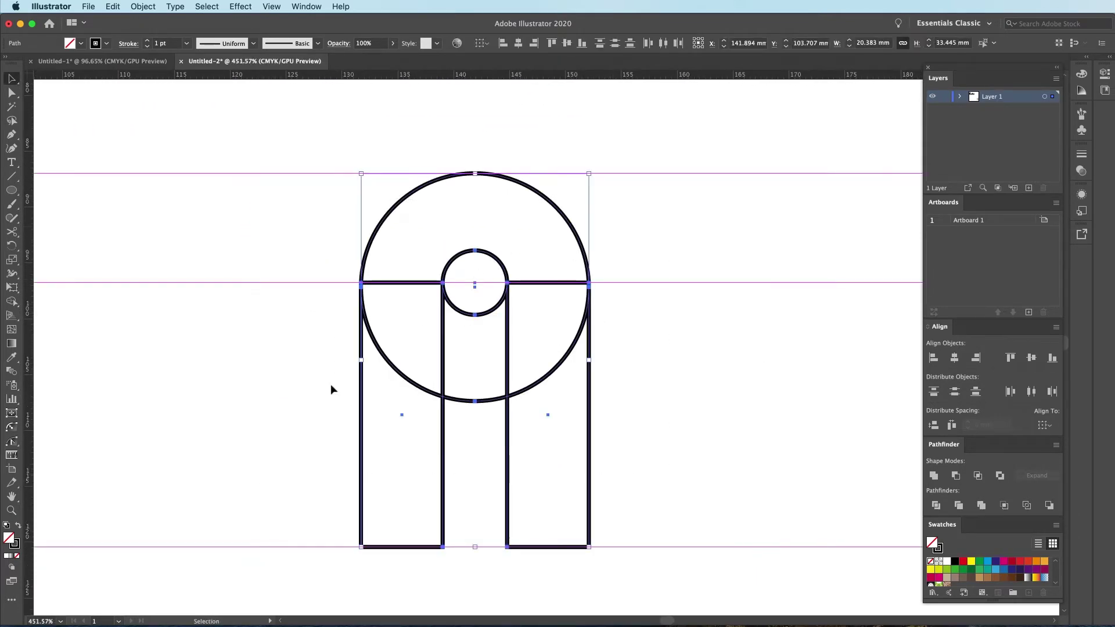
left_click_drag(320, 210, 693, 457)
key("shift+m")
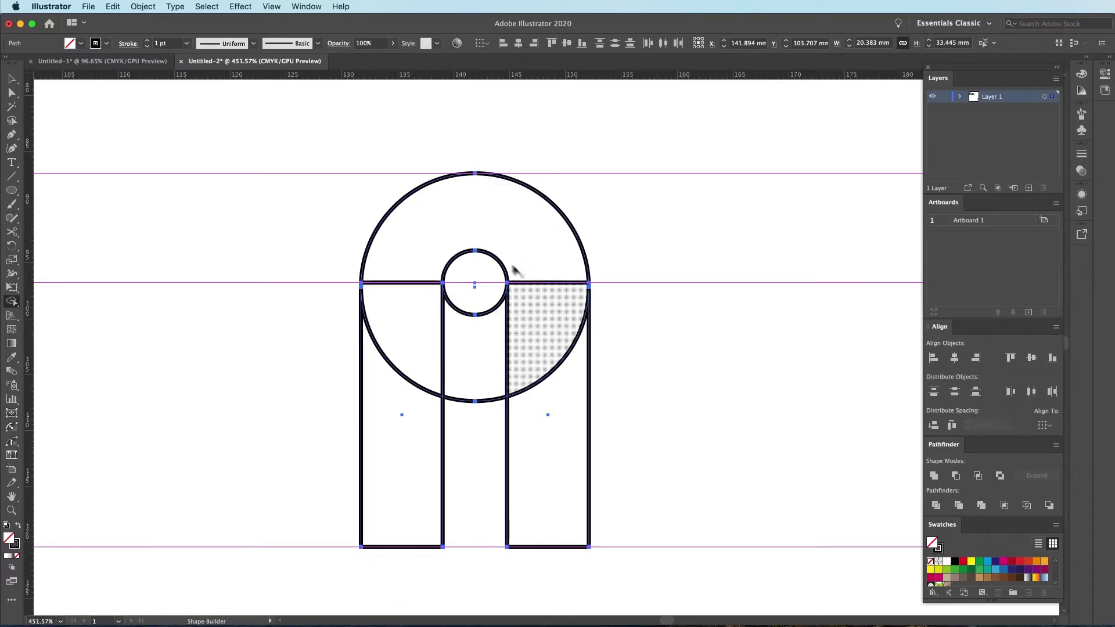
left_click_drag(431, 216, 471, 212)
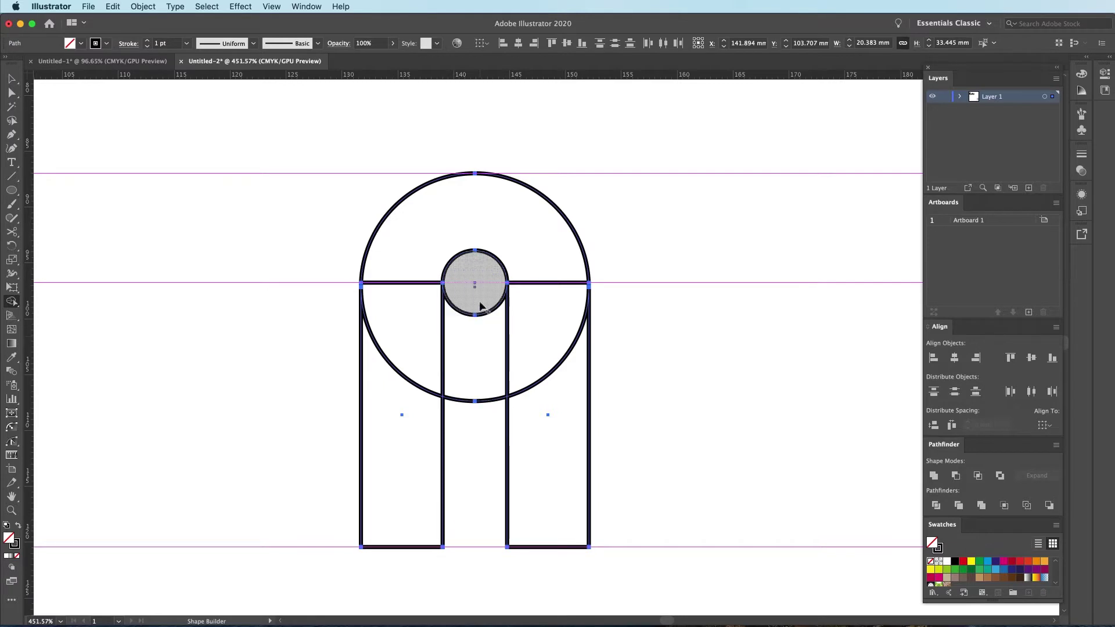
Alt-drag a copy of the letter shapes to the left
key("z")
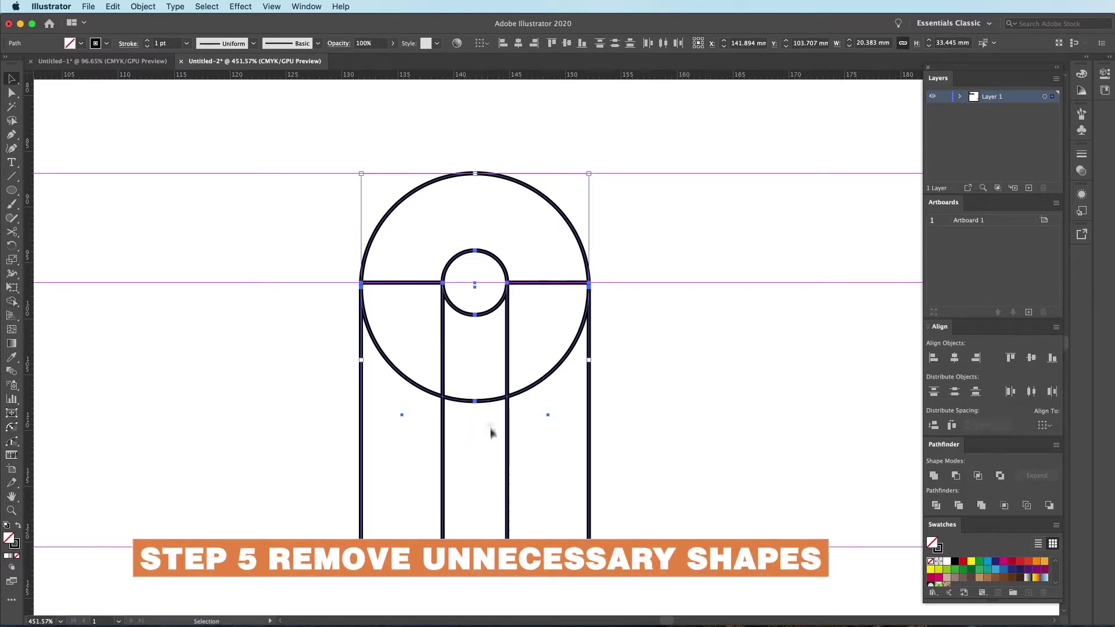
left_click_drag(488, 424, 298, 434)
left_click_drag(360, 273, 604, 499)
key("v")
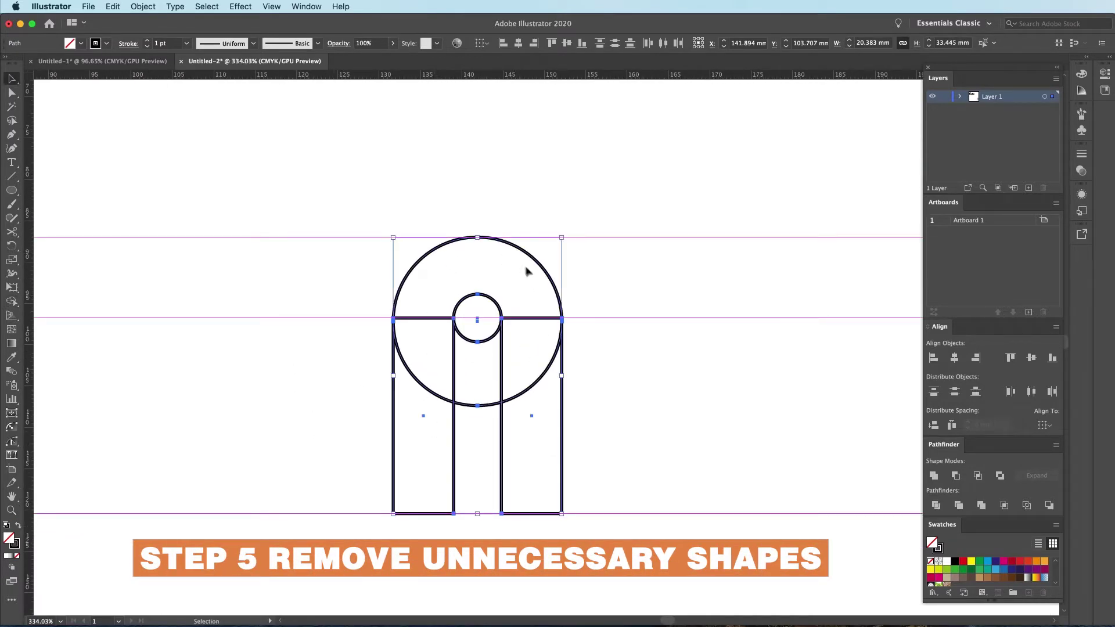
mouse_move(527, 385)
left_mouse_down()
mouse_move(568, 443)
mouse_move(248, 446)
mouse_move(323, 174)
mouse_move(639, 566)
left_mouse_up()
Merge the copy's bars, arch and inner circle into one arch outline with Shape Builder
key("shift+m")
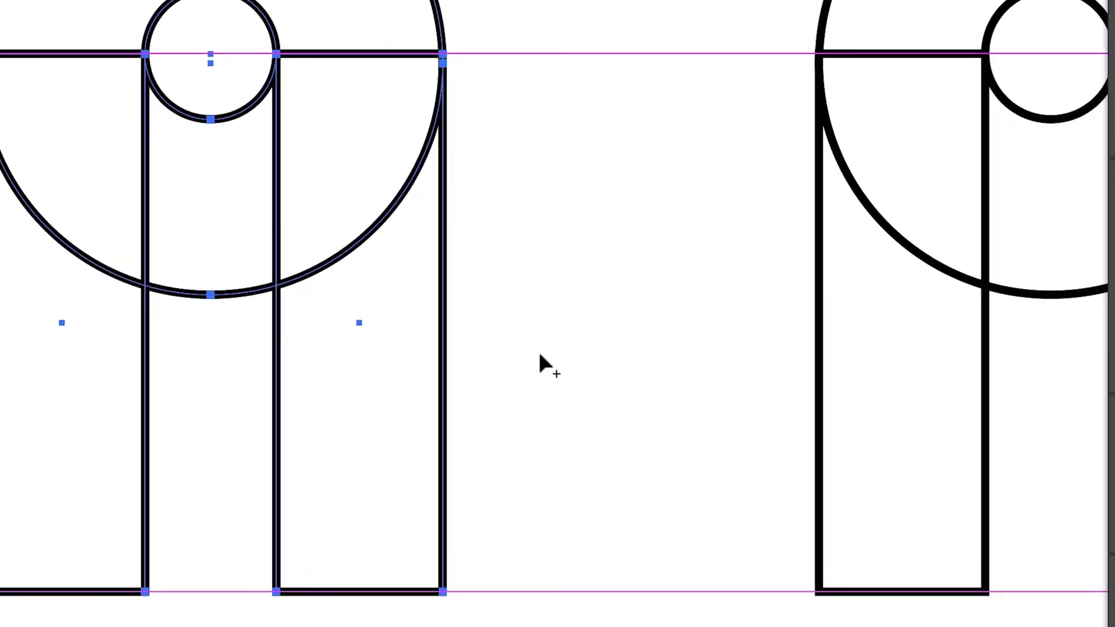
key("alt")
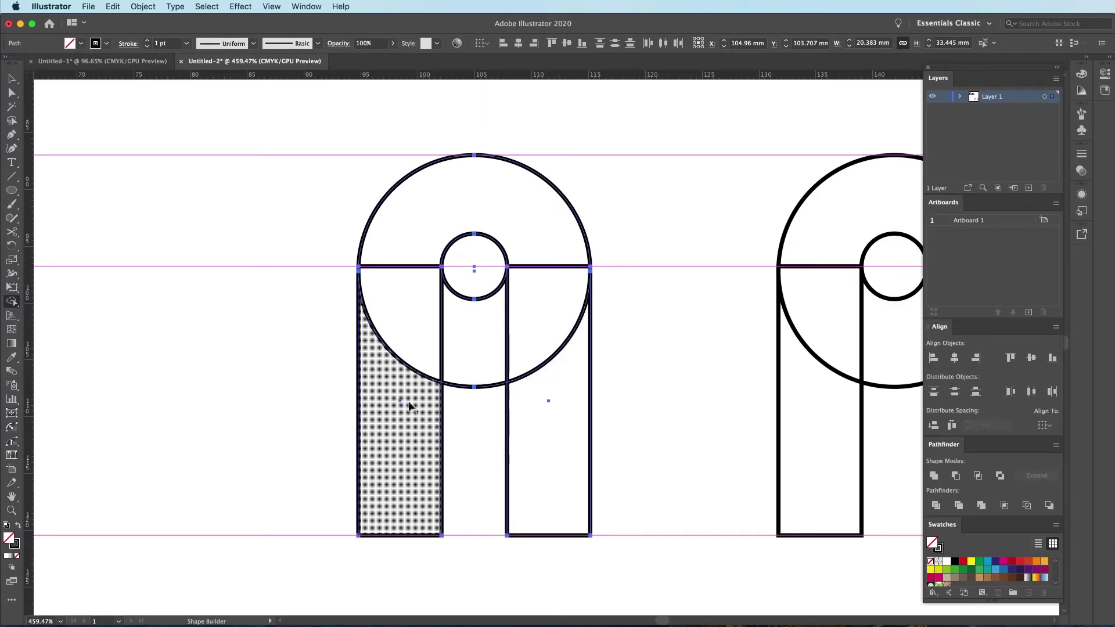
left_click_drag(406, 446, 421, 374)
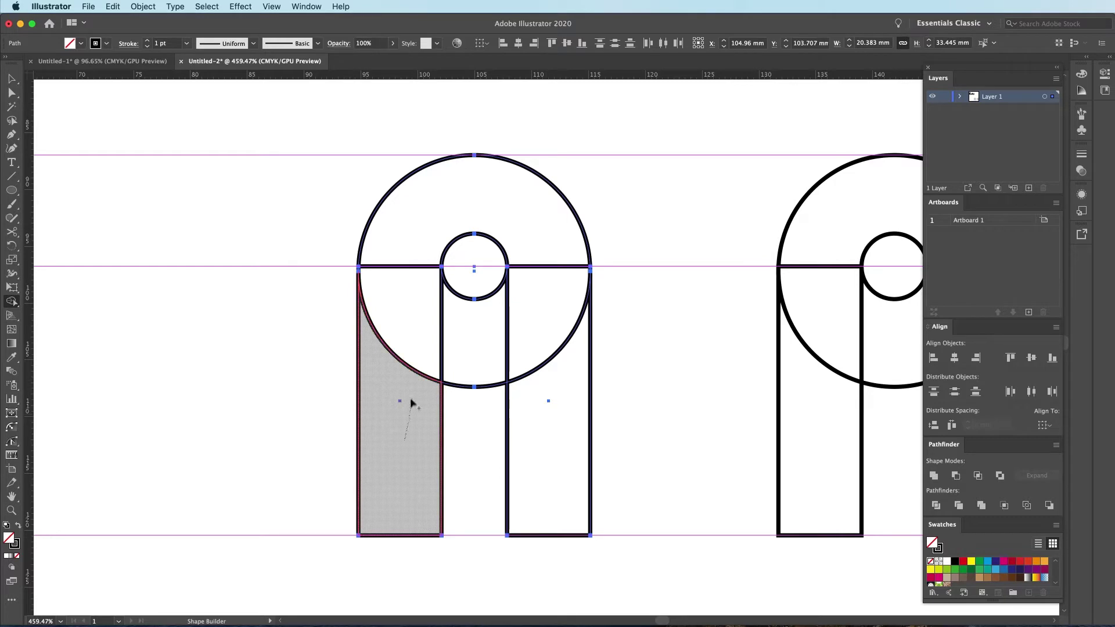
left_click_drag(425, 324, 421, 317)
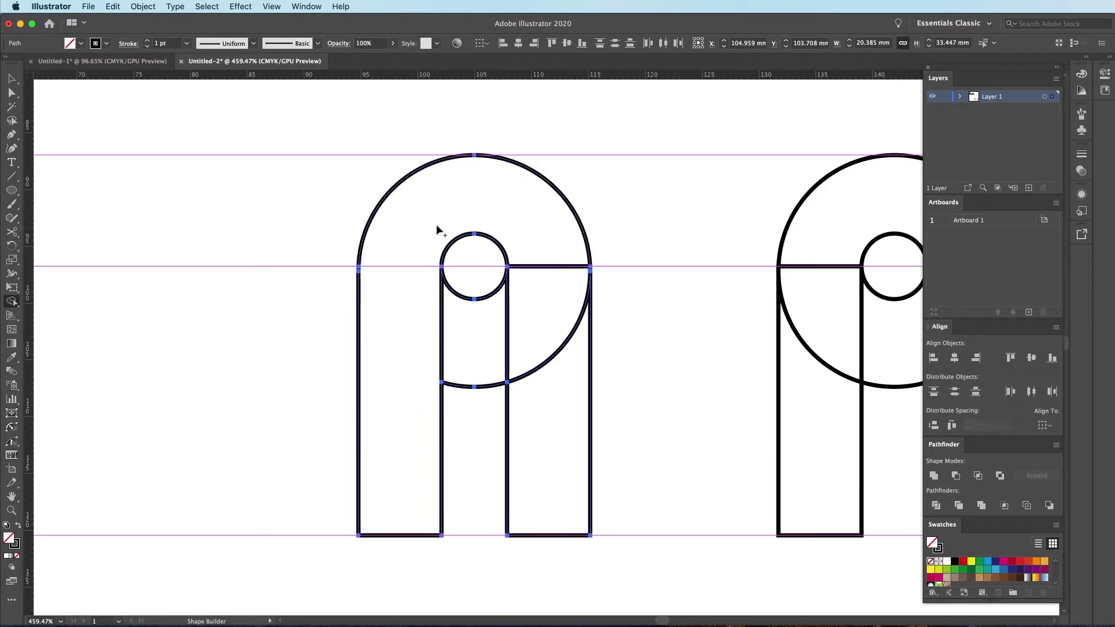
left_click_drag(439, 232, 581, 230)
left_click_drag(523, 209, 559, 407)
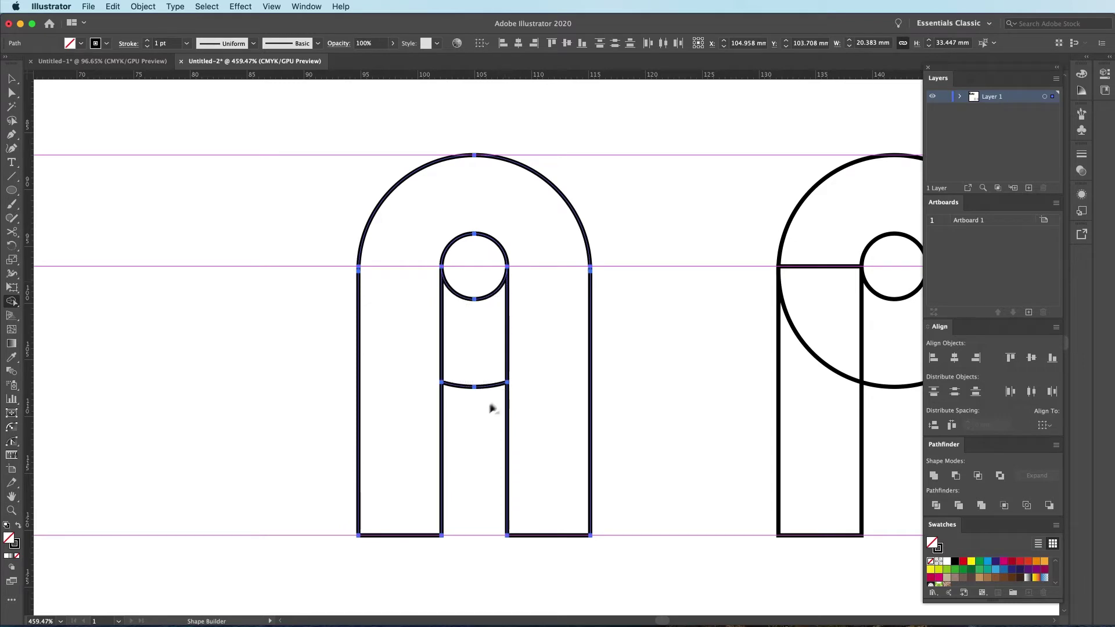
left_click_drag(490, 406, 490, 262)
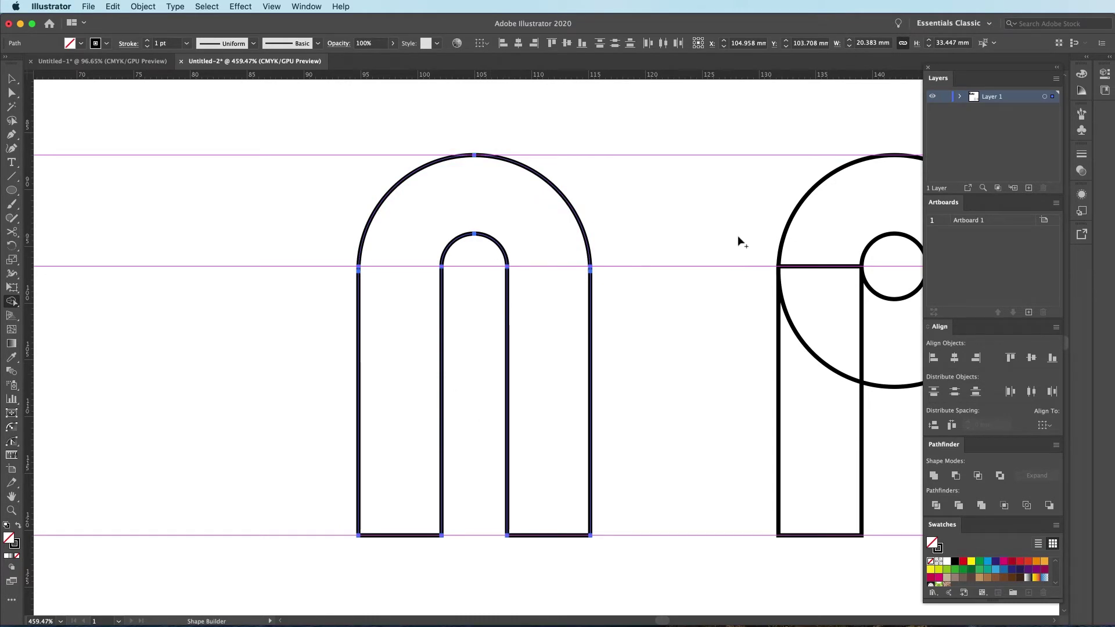
Swap the arch's black outline into a solid black fill with no stroke
key("v")
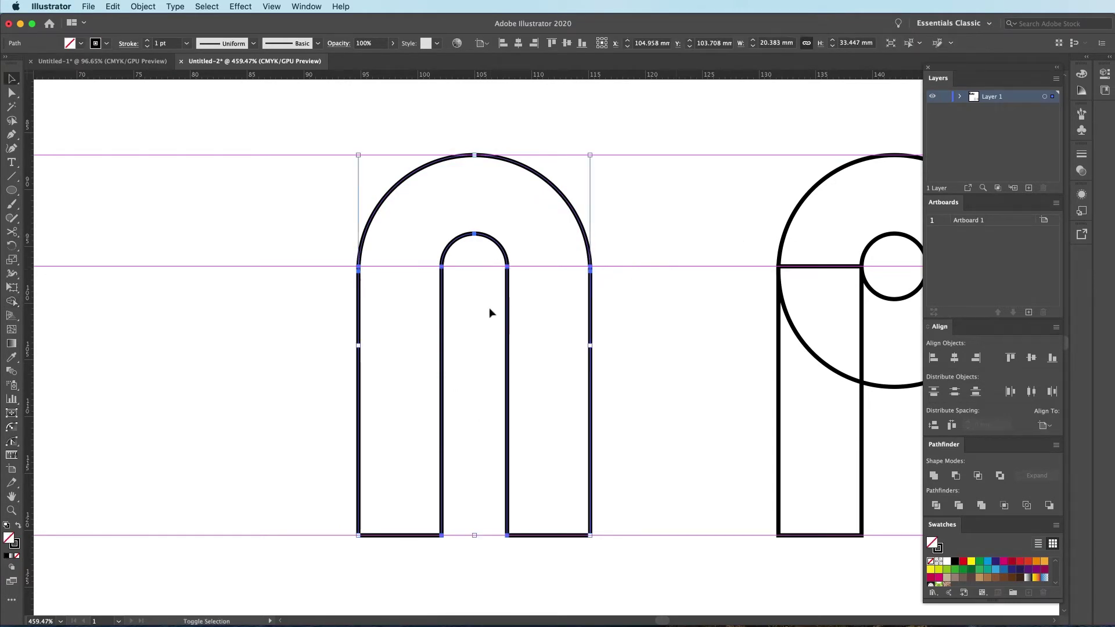
key("shift+x")
scroll(537, 318, "down", 5)
left_click(435, 337)
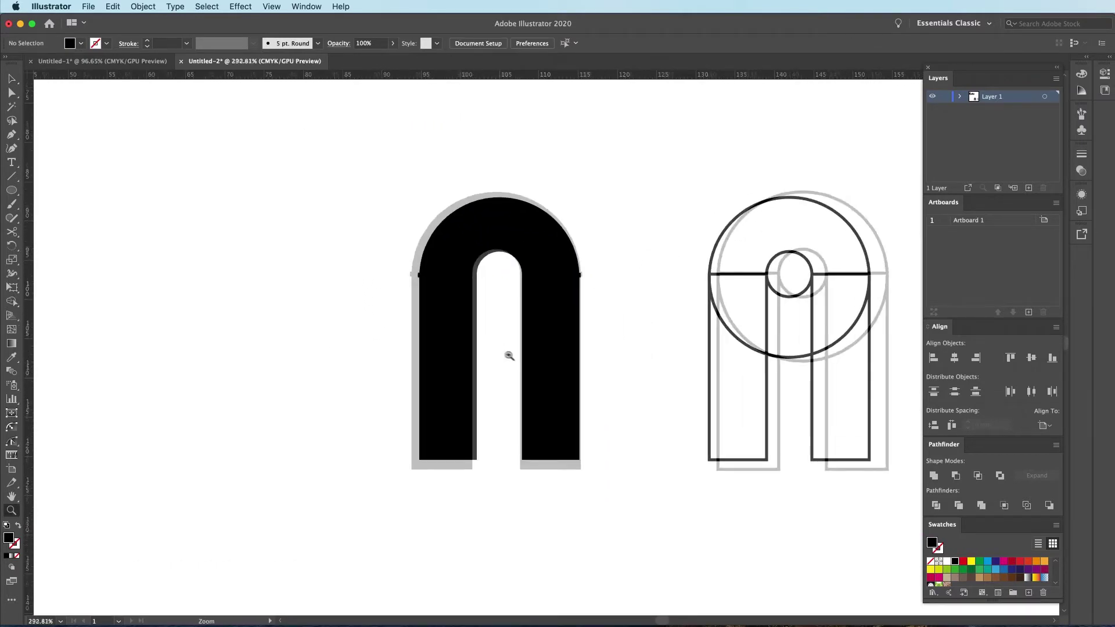
scroll(511, 356, "up", 5)
mouse_move(540, 360)
left_mouse_down()
mouse_move(294, 352)
mouse_move(551, 353)
left_mouse_up()
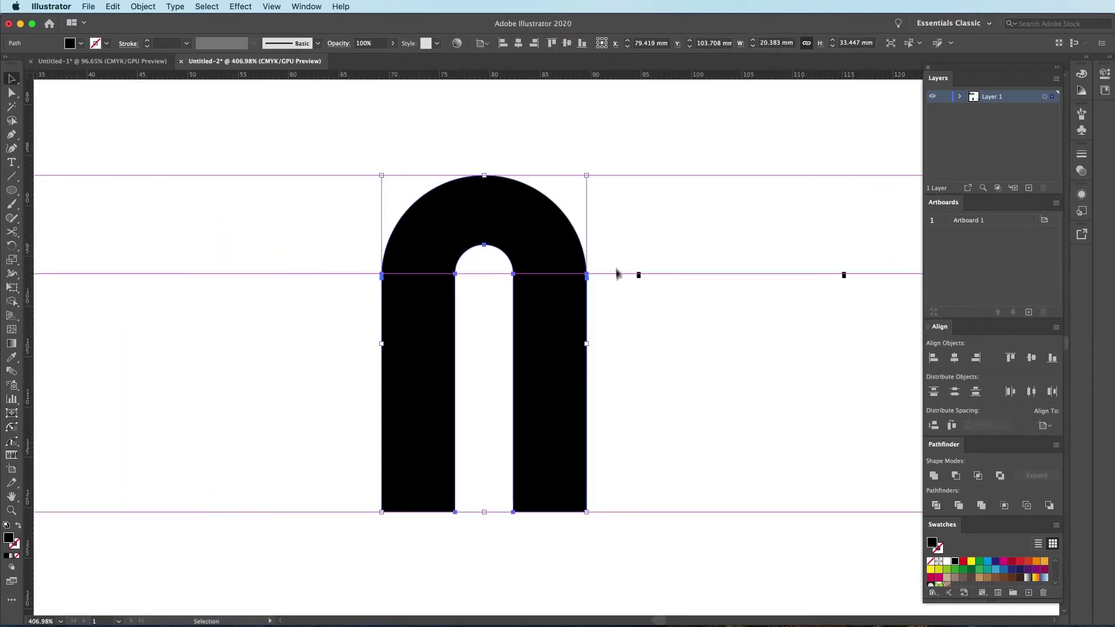
Delete the two stray anchor points beside the arch and zoom out to the artboard
key("a")
mouse_move(614, 253)
left_mouse_down()
mouse_move(847, 292)
mouse_move(877, 311)
left_mouse_up()
key("Delete")
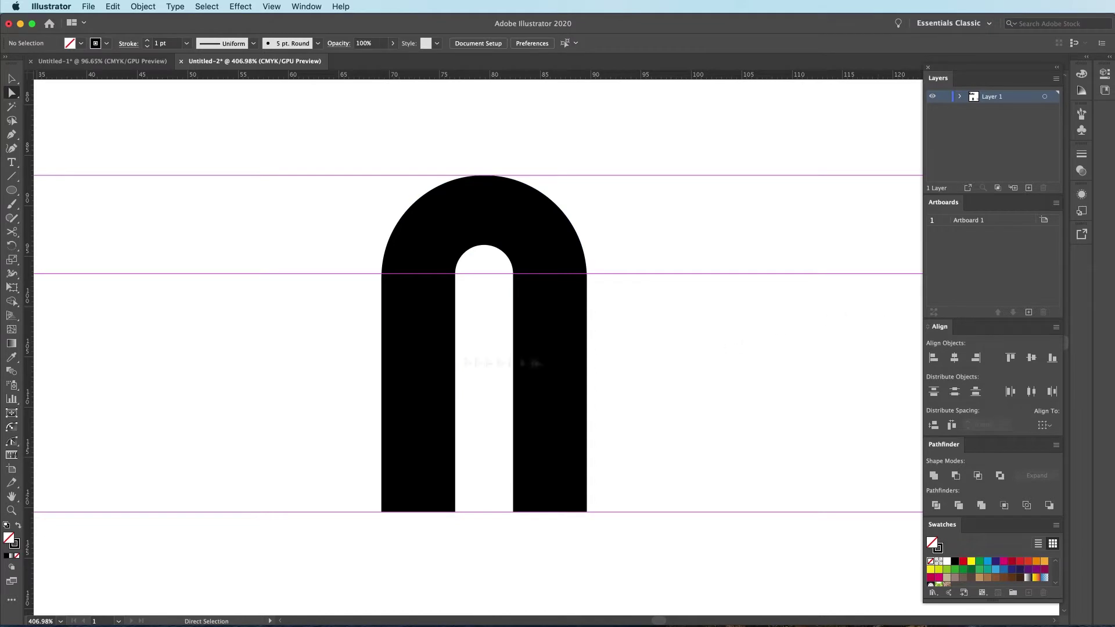
key("z")
left_click(352, 325)
key("v")
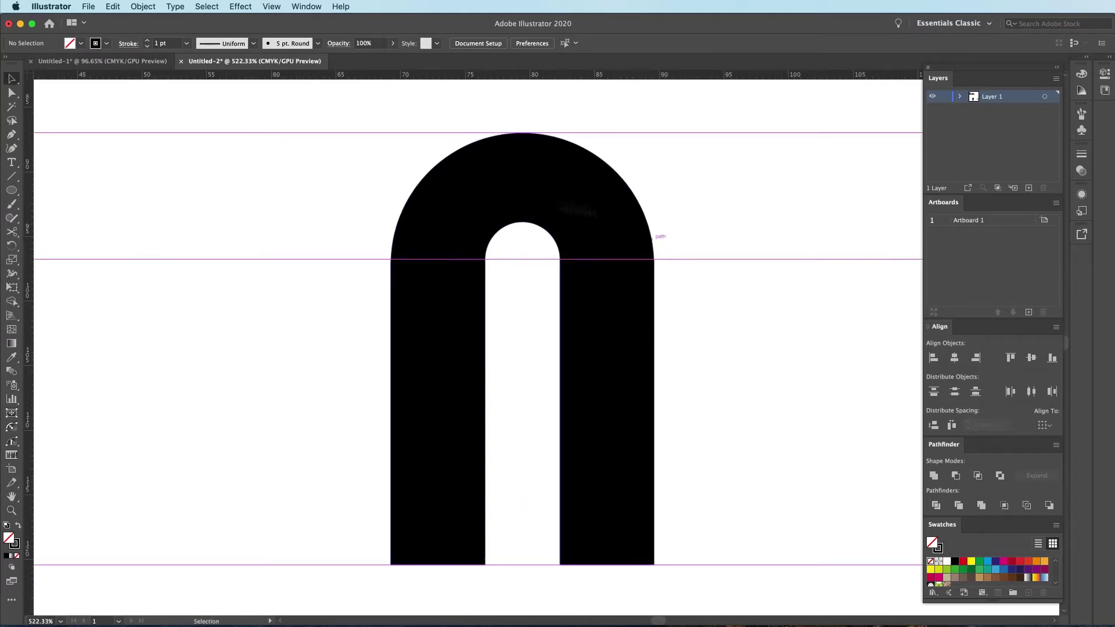
key("z")
left_click_drag(591, 264, 342, 288)
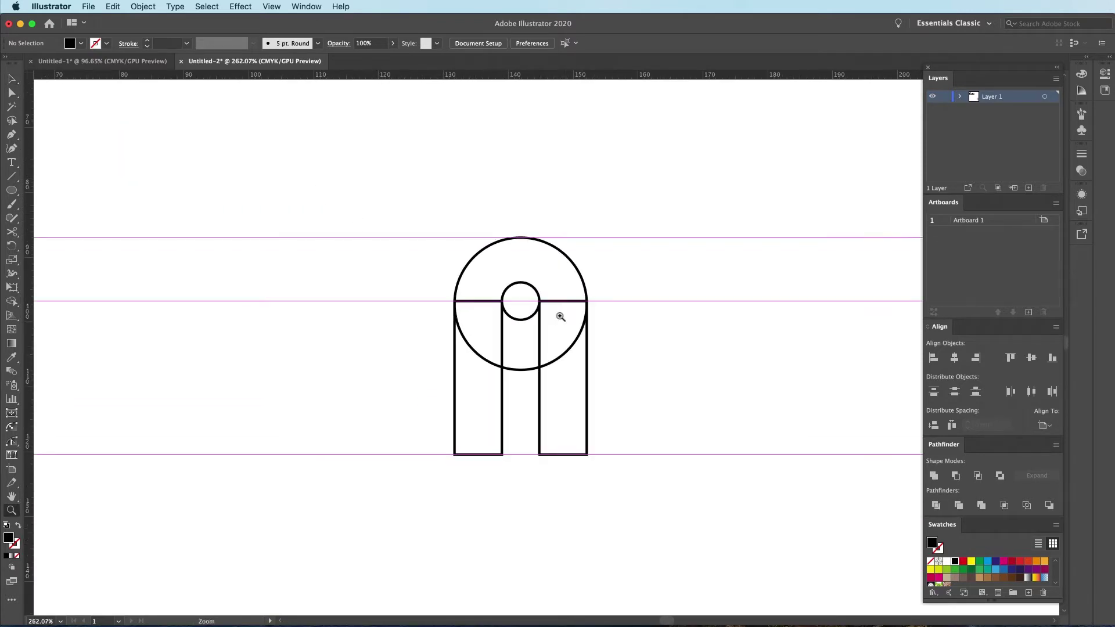
Alt+Shift-drag a copy of the outer and inner circles beside the bars
mouse_move(429, 235)
left_mouse_down()
mouse_move(433, 266)
mouse_move(519, 351)
left_mouse_up()
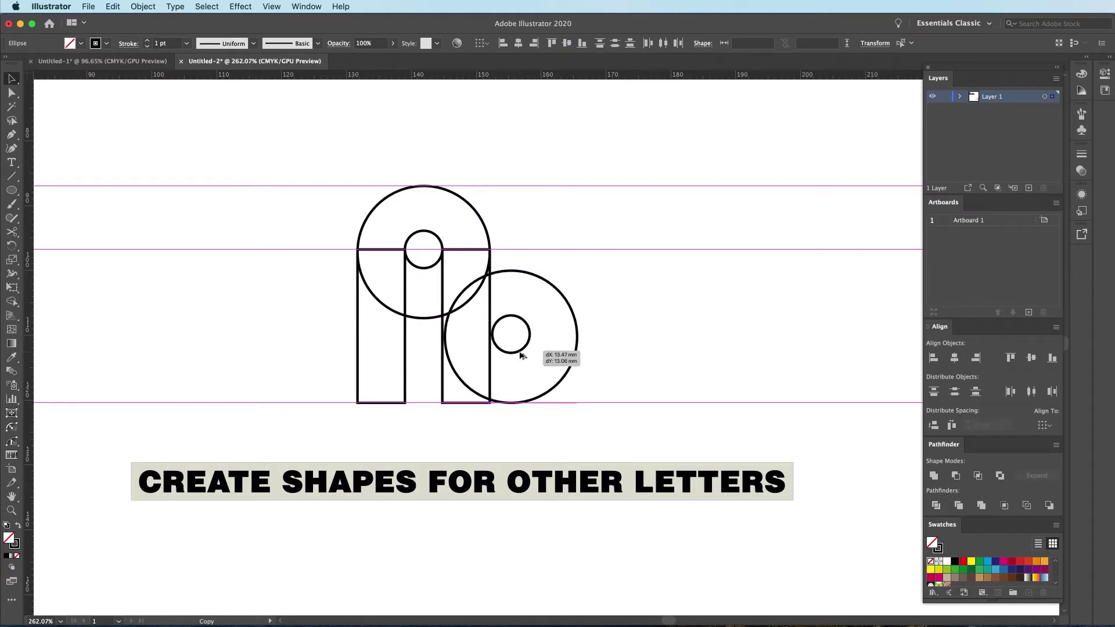
left_click_drag(524, 357, 519, 354)
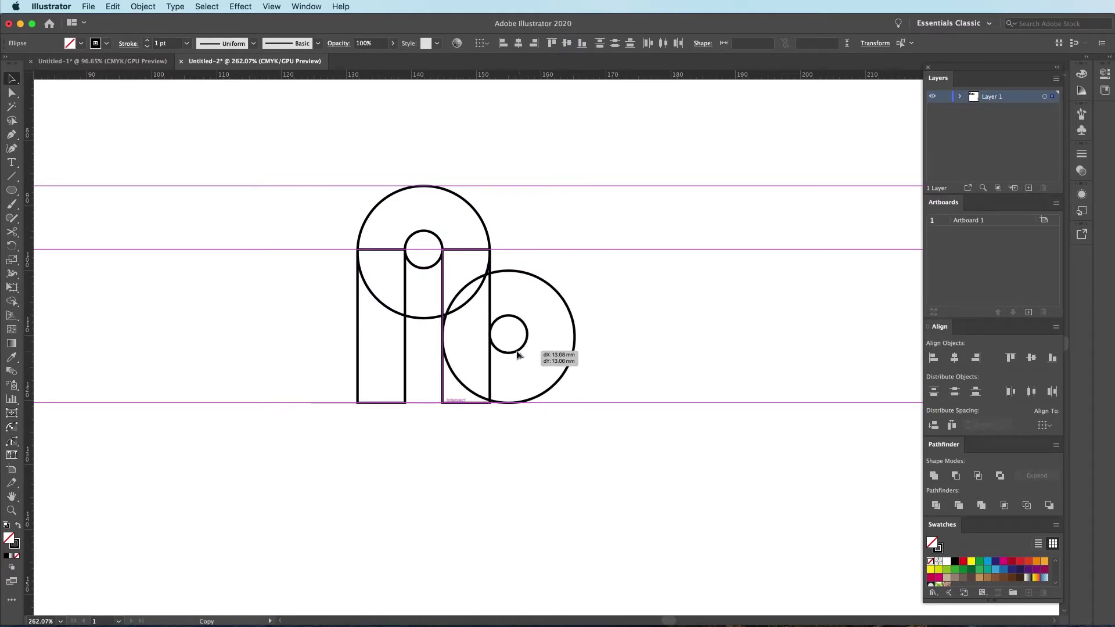
key("z")
left_click(517, 349)
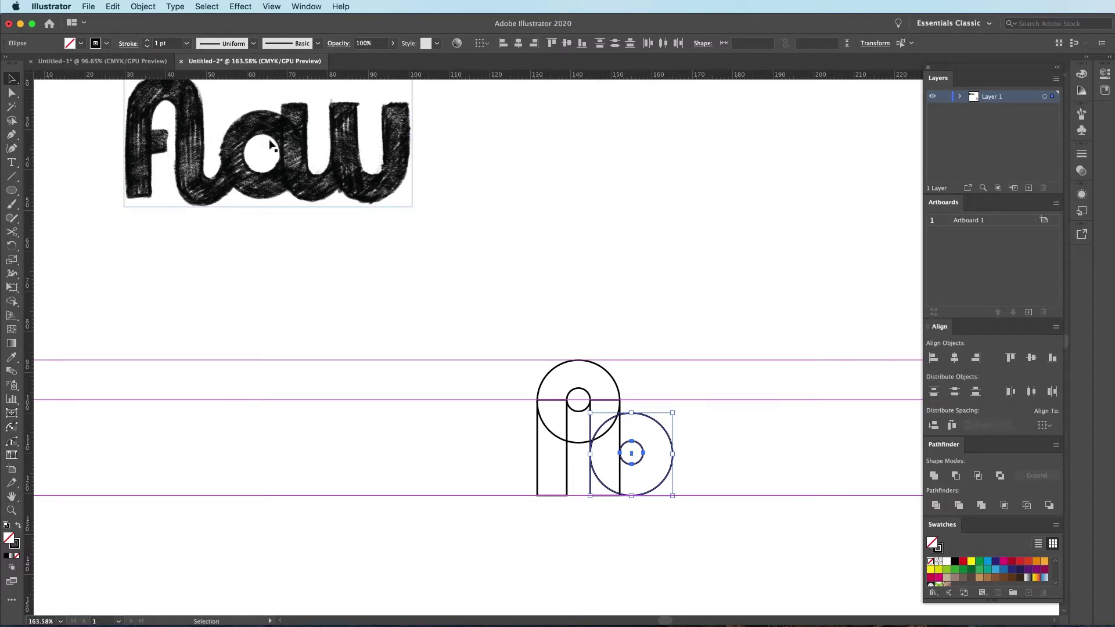
Place a second copy of the circle pair further right along the baseline
left_click(337, 418)
scroll(337, 418, "down", 3)
scroll(473, 419, "up", 3)
scroll(607, 431, "up", 3)
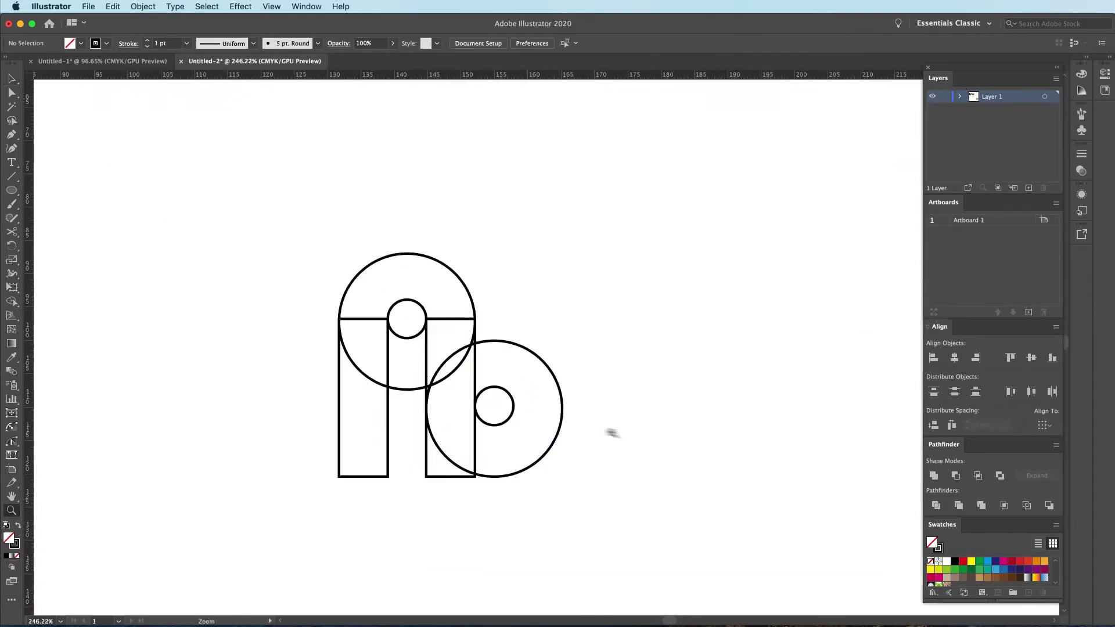
left_click_drag(503, 420, 622, 431)
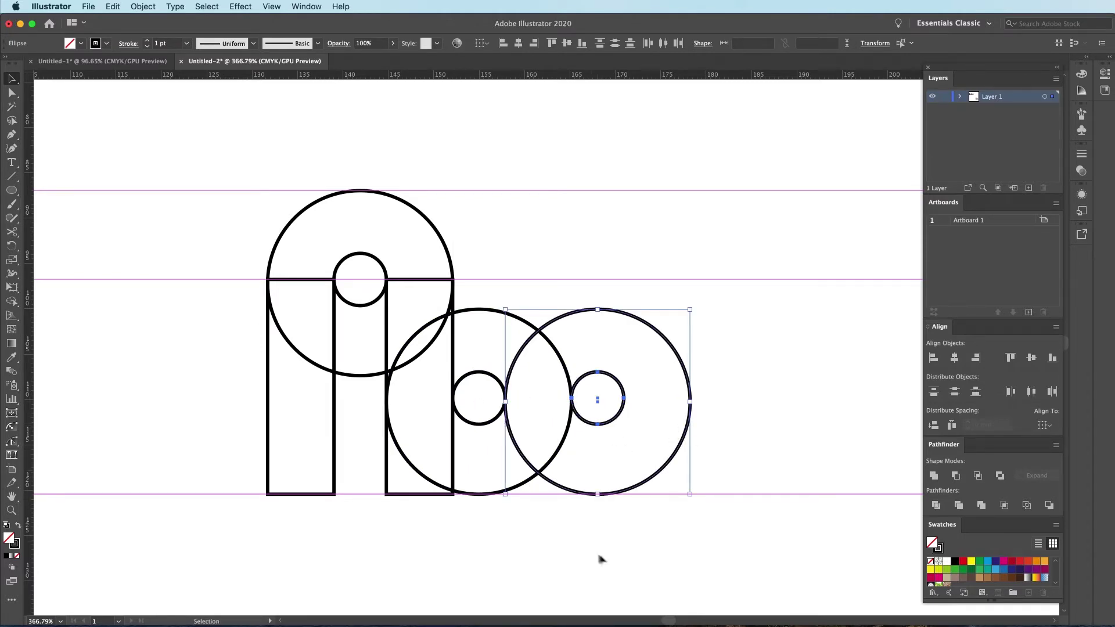
scroll(650, 553, "down", 3)
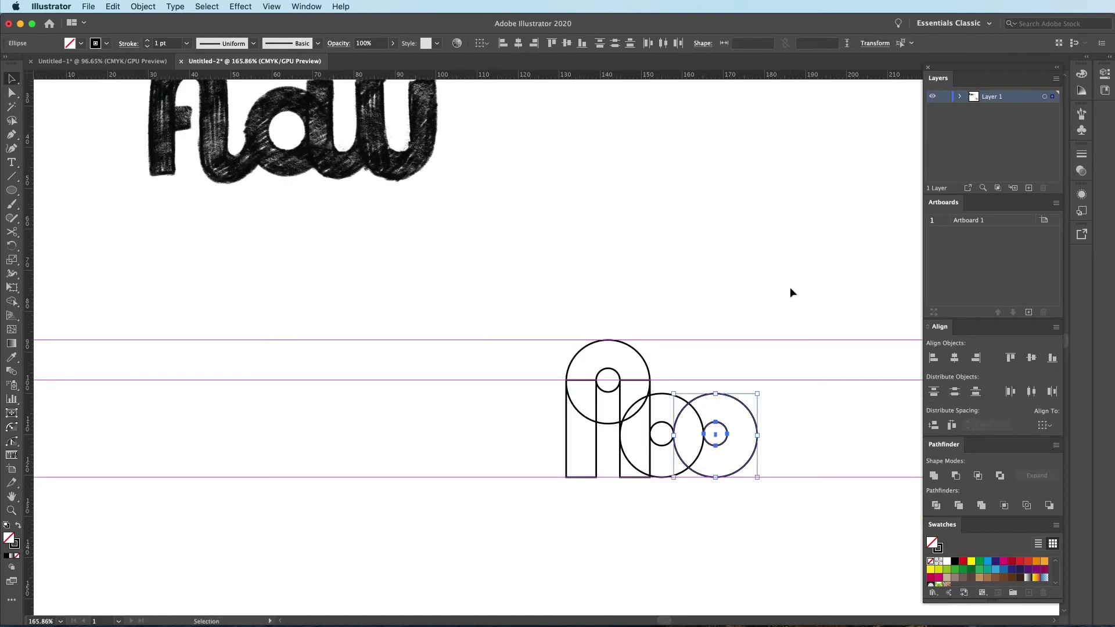
Copy all letter shapes to the left and Shape-Build the second bar into the first ring
left_click_drag(790, 289, 486, 498)
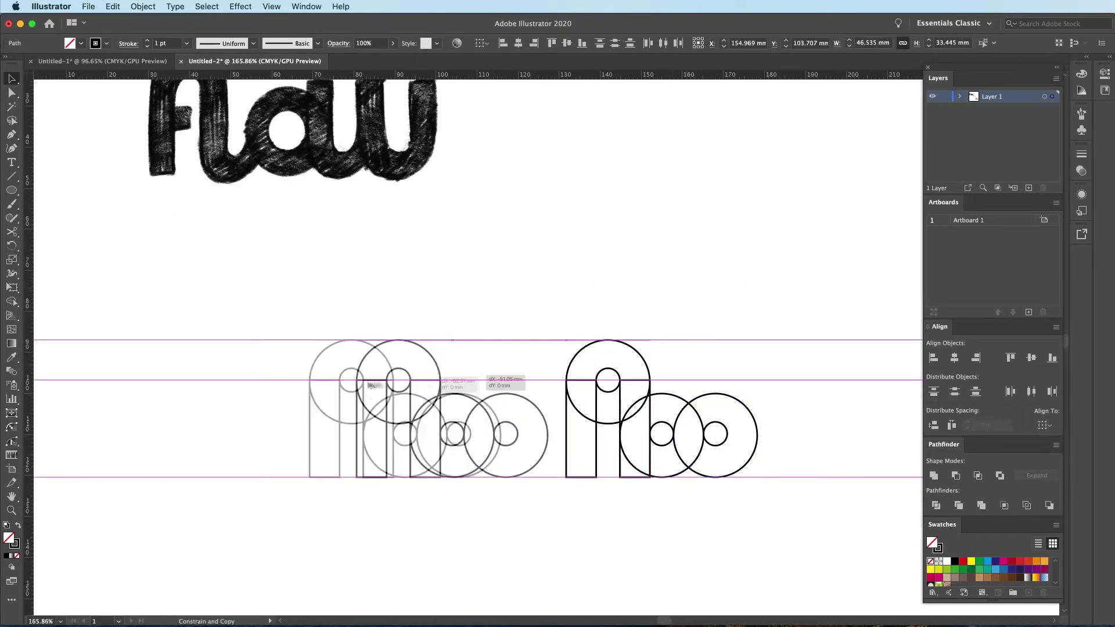
left_click_drag(674, 400, 367, 399)
scroll(427, 422, "up", 4)
left_click_drag(426, 423, 534, 366)
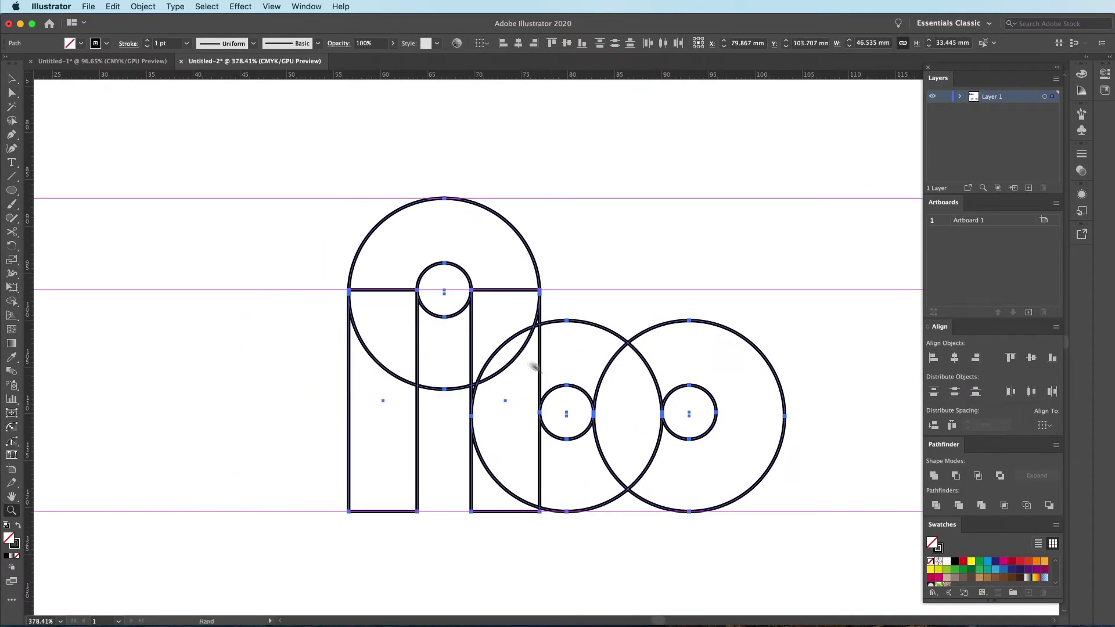
key("shift+m")
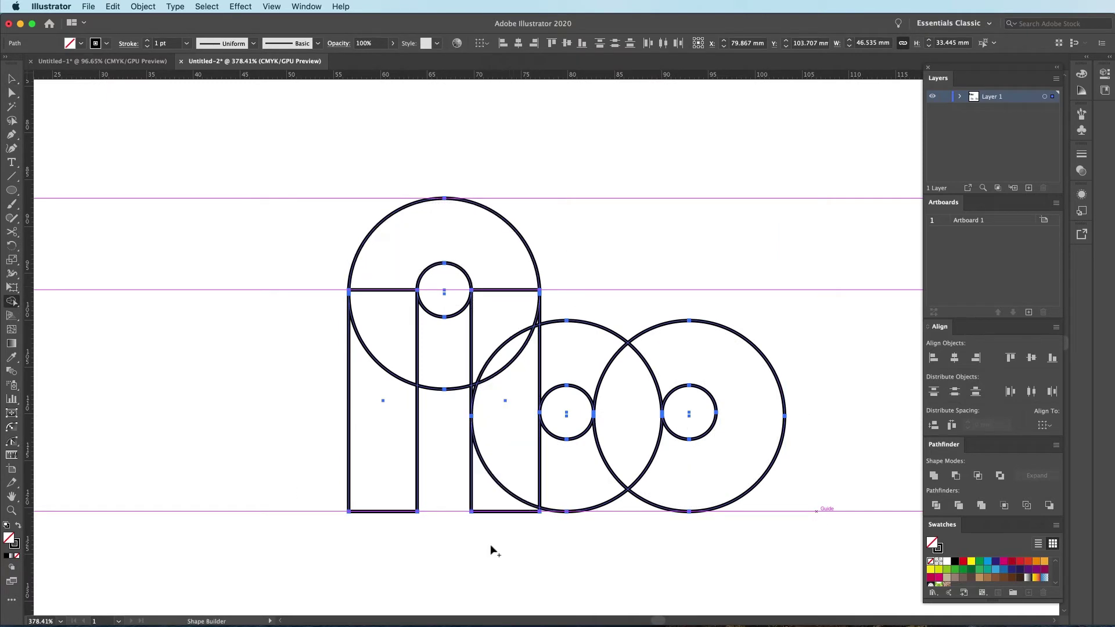
left_click_drag(475, 485, 505, 428)
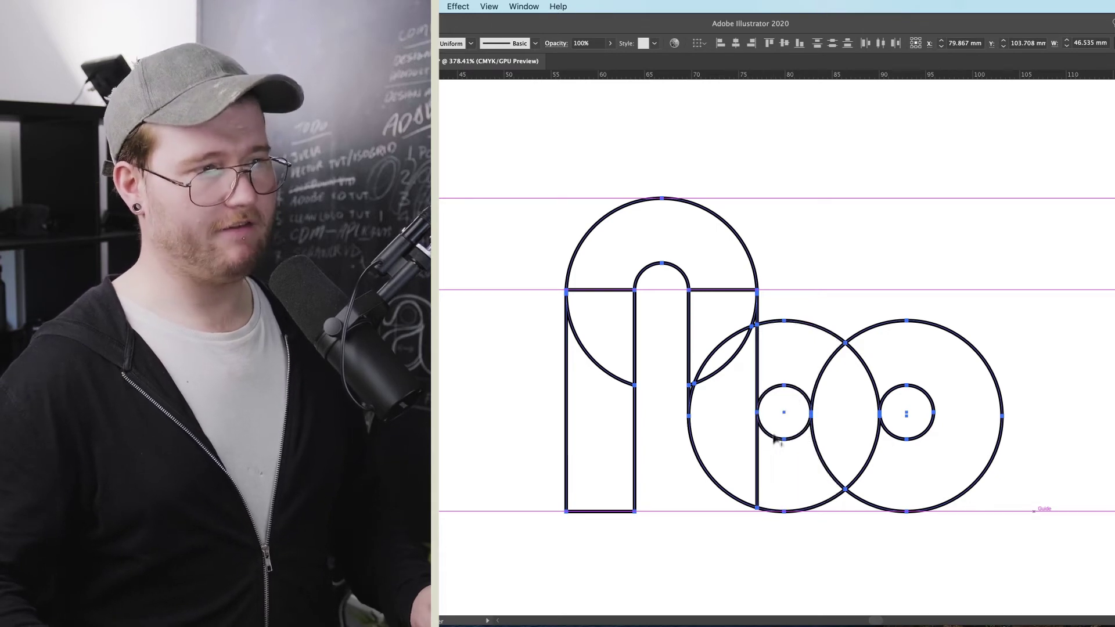
Fit the first ring's inner circle to the gap, then merge curve, ring and left bar into a test shape
scroll(778, 440, "up", 5)
key("v")
left_click(598, 311)
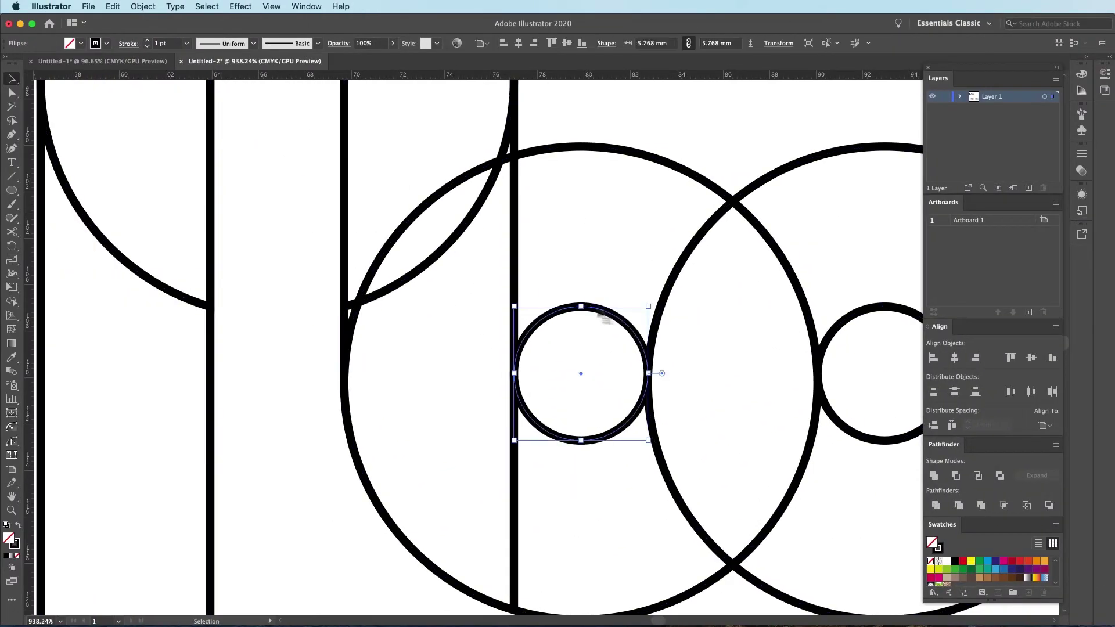
left_click_drag(649, 307, 651, 303)
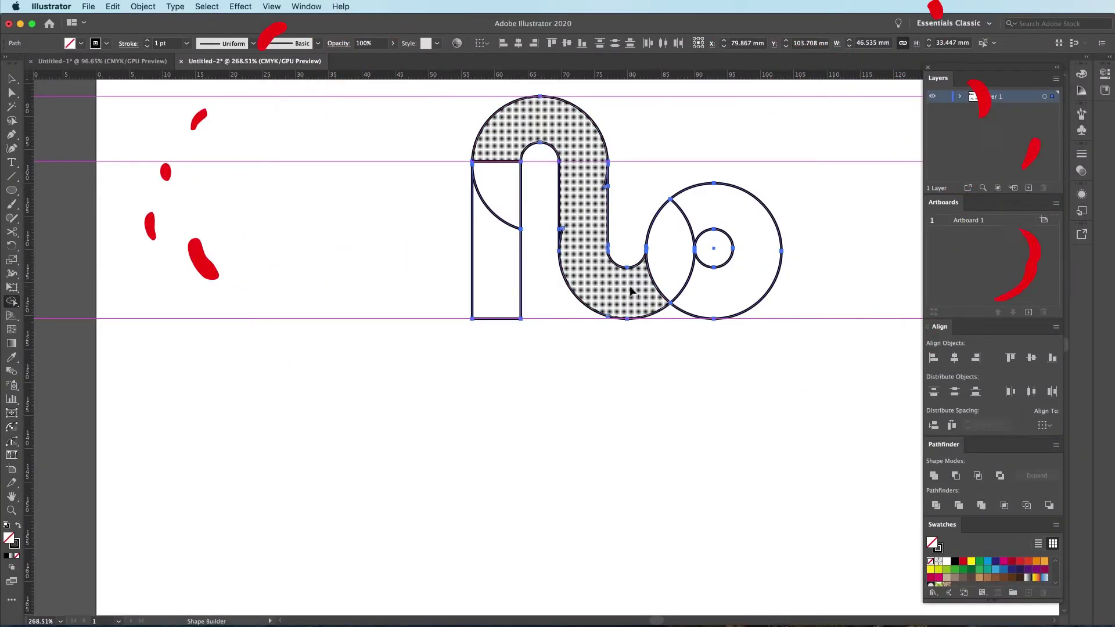
left_click_drag(632, 292, 503, 294)
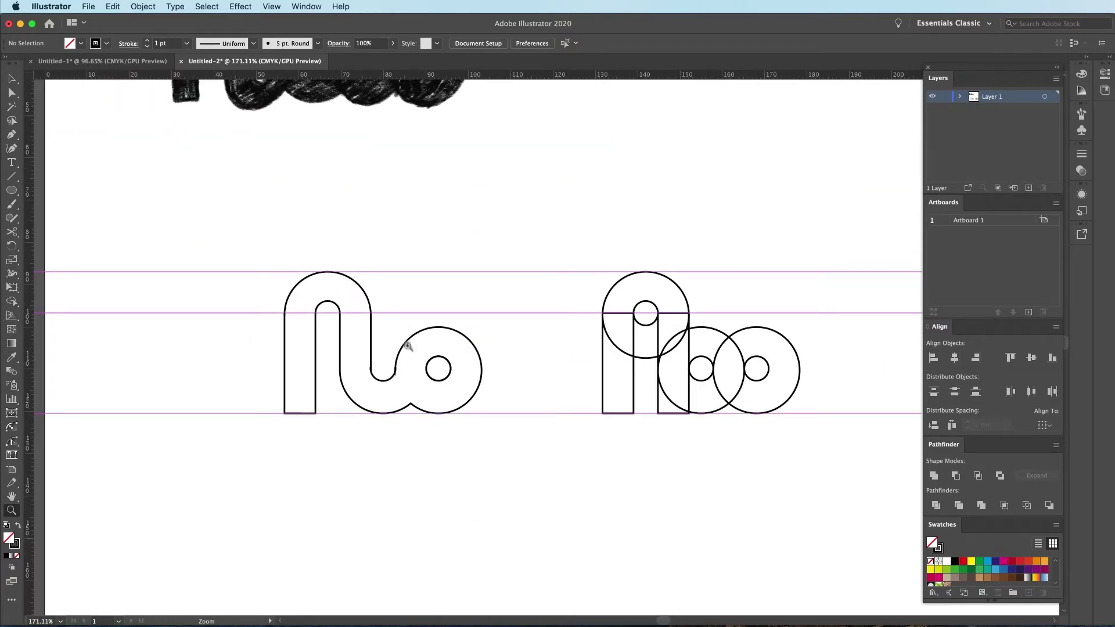
left_click_drag(408, 346, 193, 356)
Delete the test shape and copy the stem rectangle to the last circle's right edge
key("Delete")
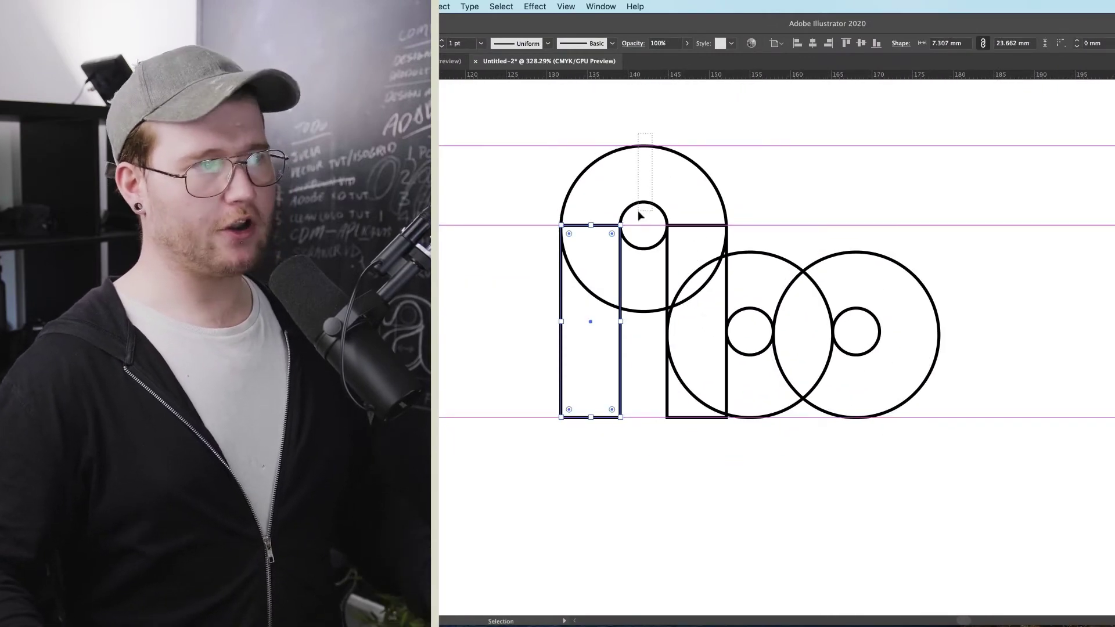
left_click(764, 166)
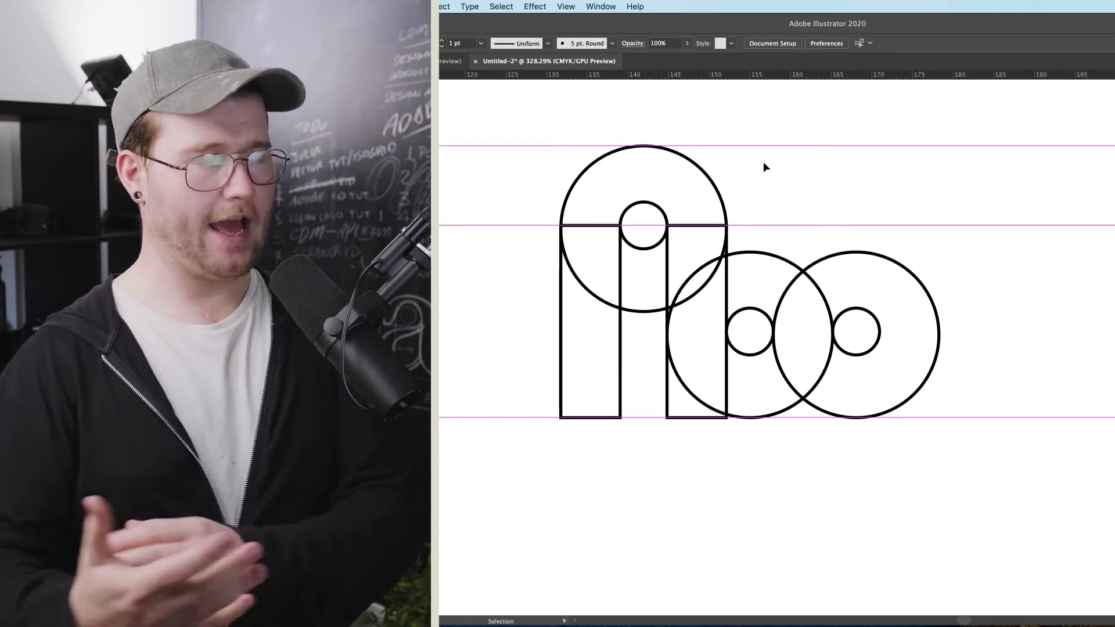
key("a")
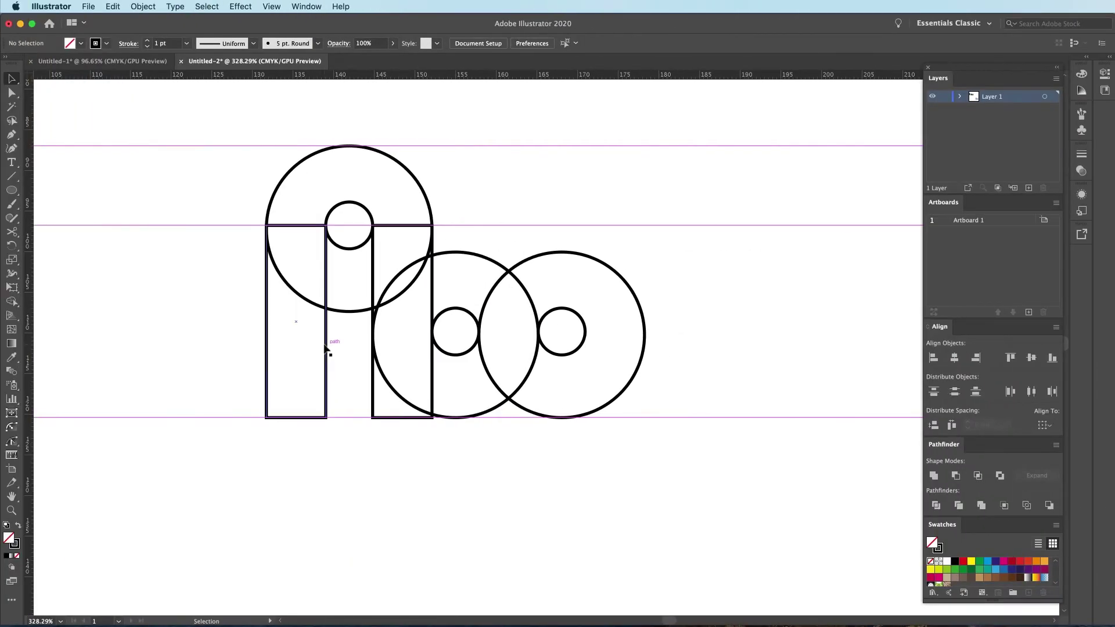
left_click_drag(326, 354, 646, 354)
scroll(308, 299, "down", 5)
Shorten the copied rectangle so it ends at the circle's middle
left_click_drag(308, 299, 642, 531)
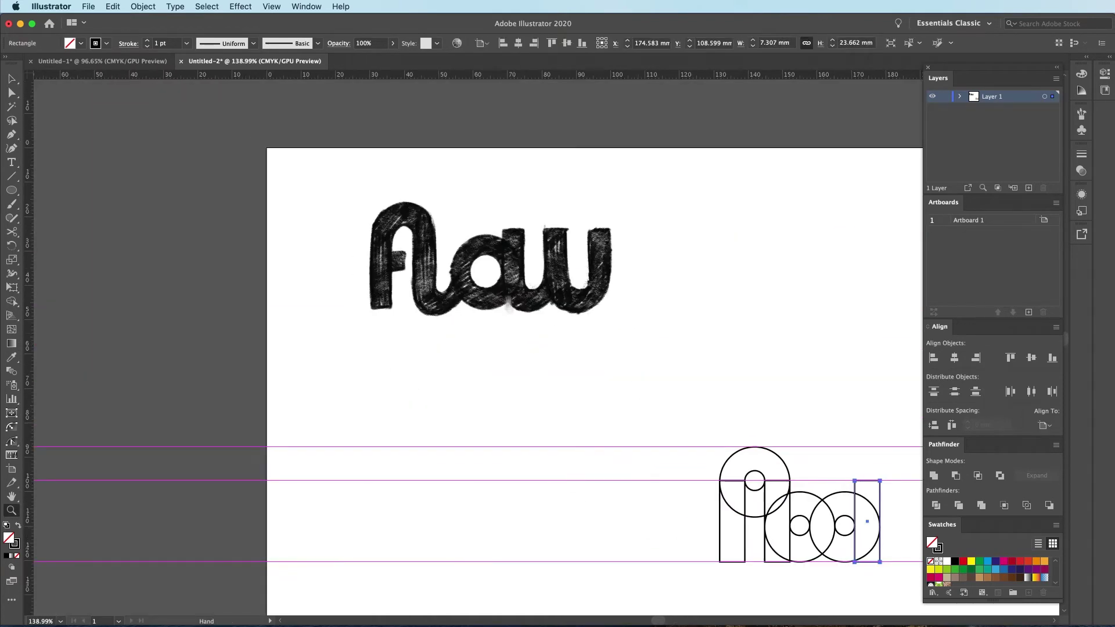
scroll(499, 281, "up", 4)
left_click(540, 205)
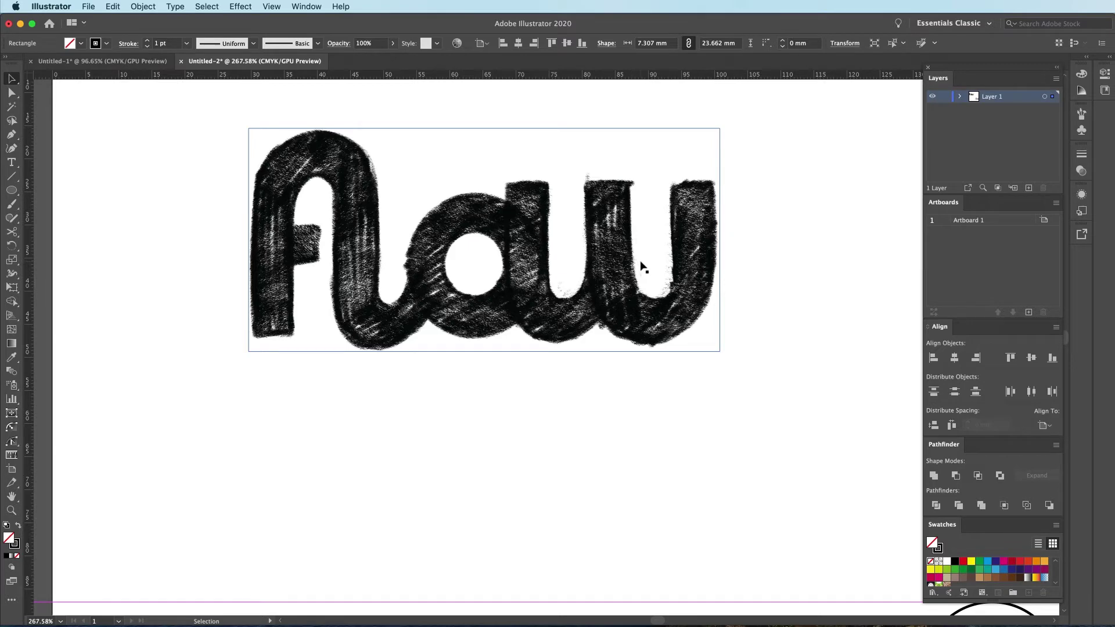
scroll(853, 488, "down", 5)
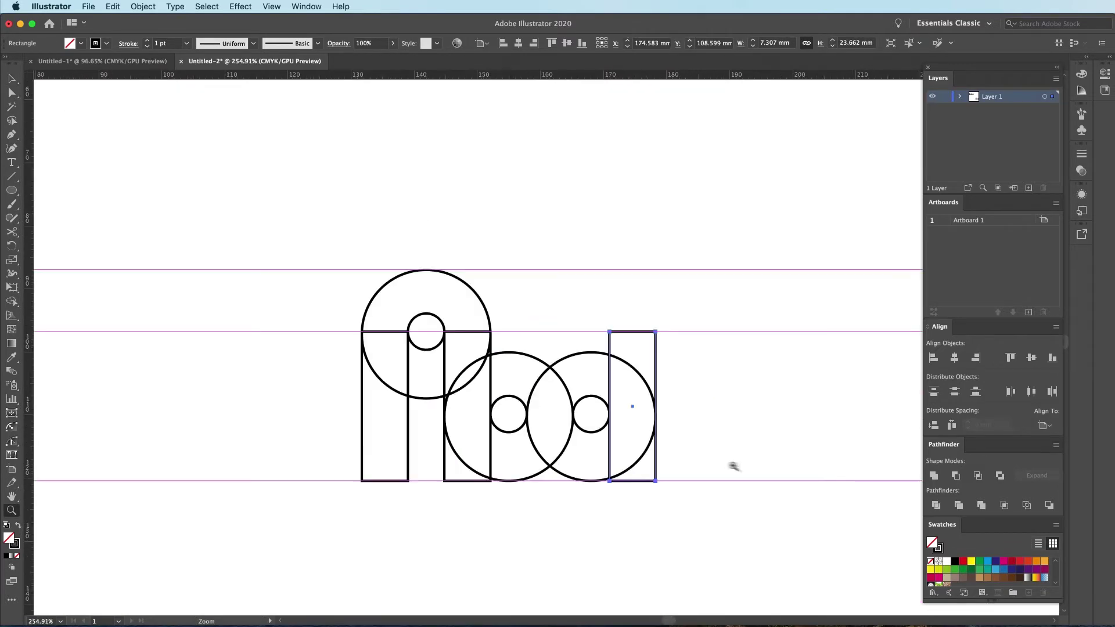
left_click_drag(659, 440, 746, 431)
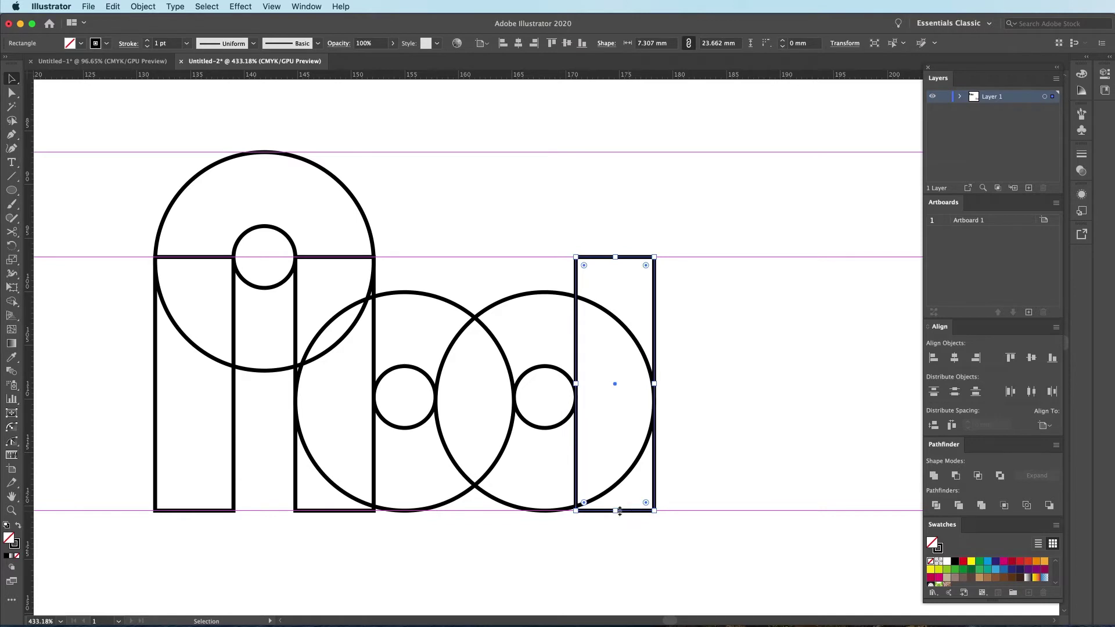
left_click_drag(620, 511, 608, 403)
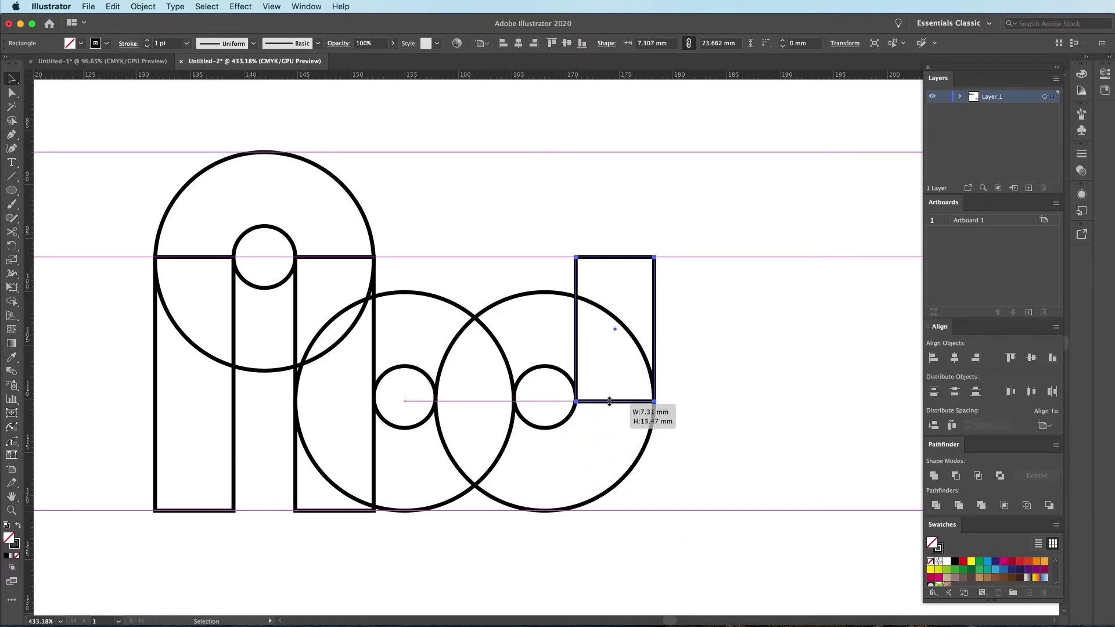
left_click(679, 313)
Copy the ringed circles and short stem rightward to build three more circle-and-stem sets
scroll(486, 392, "down", 2)
left_click_drag(482, 385, 583, 393)
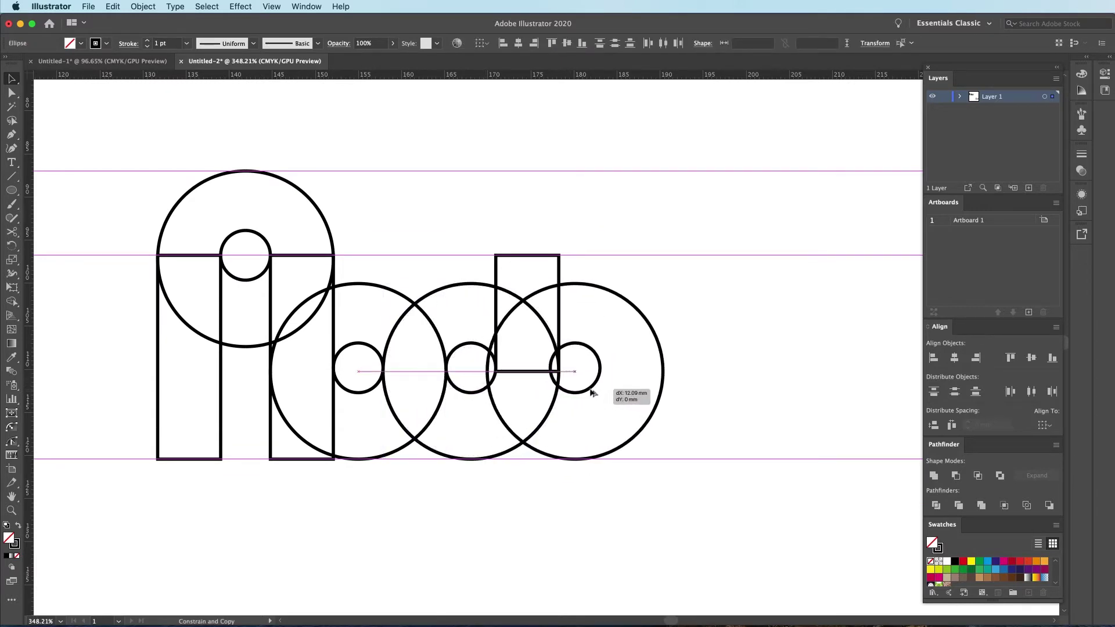
left_click_drag(583, 394, 601, 393)
left_click(575, 308)
left_click_drag(561, 271, 674, 271)
left_click_drag(632, 468, 600, 364)
left_click_drag(600, 364, 713, 364)
left_click(871, 434)
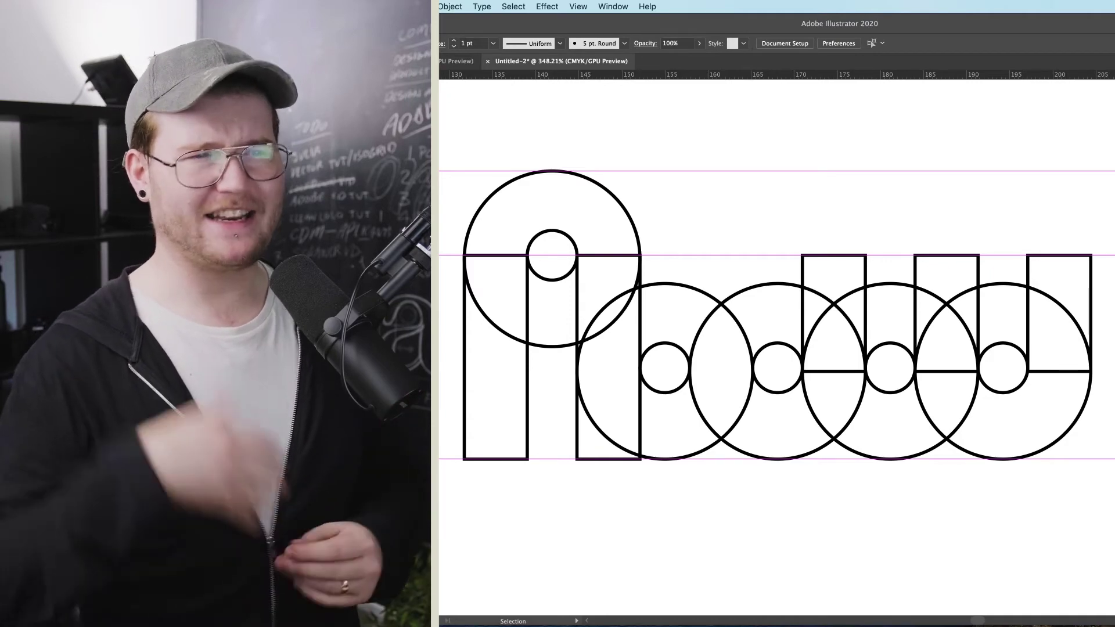
Duplicate all the circle-and-stem construction shapes to the artboard's upper right
key("ctrl+a")
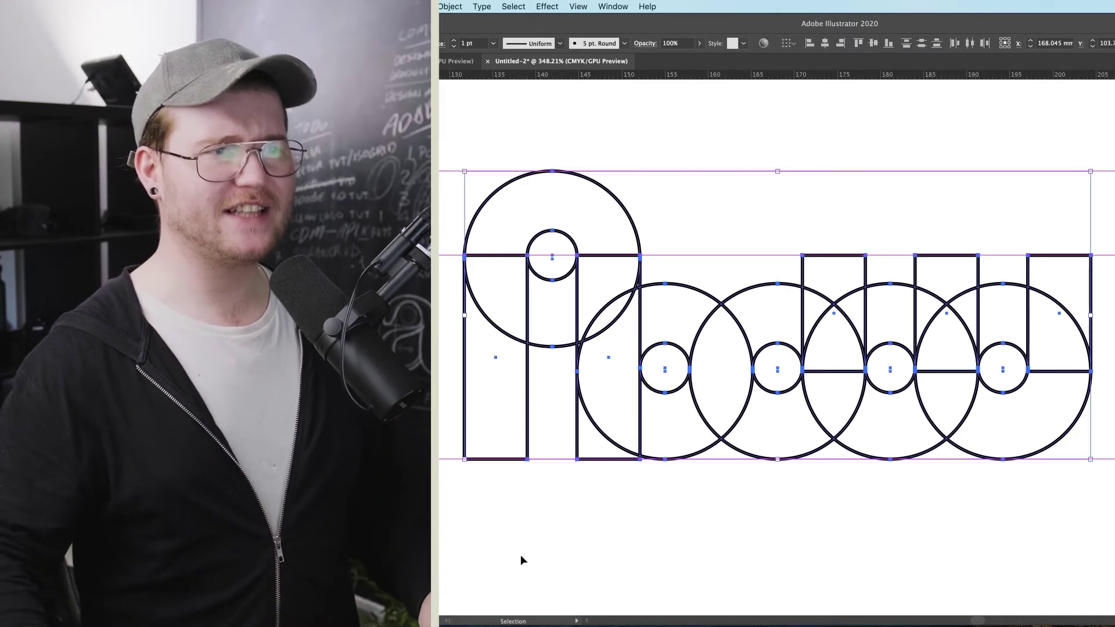
left_click(542, 542)
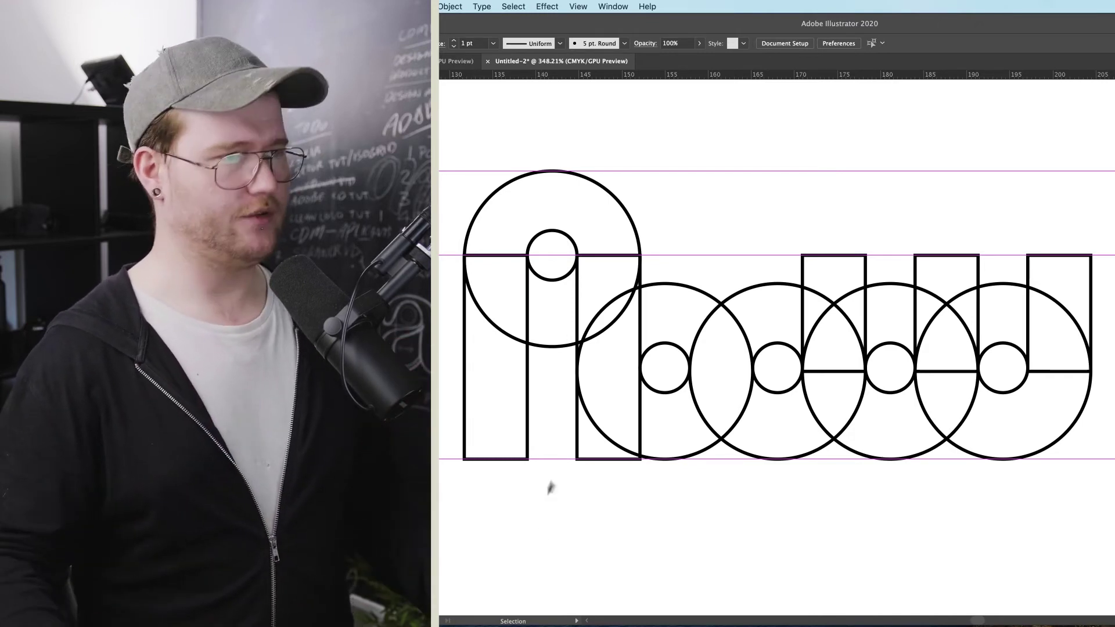
scroll(654, 483, "down", 5, "alt")
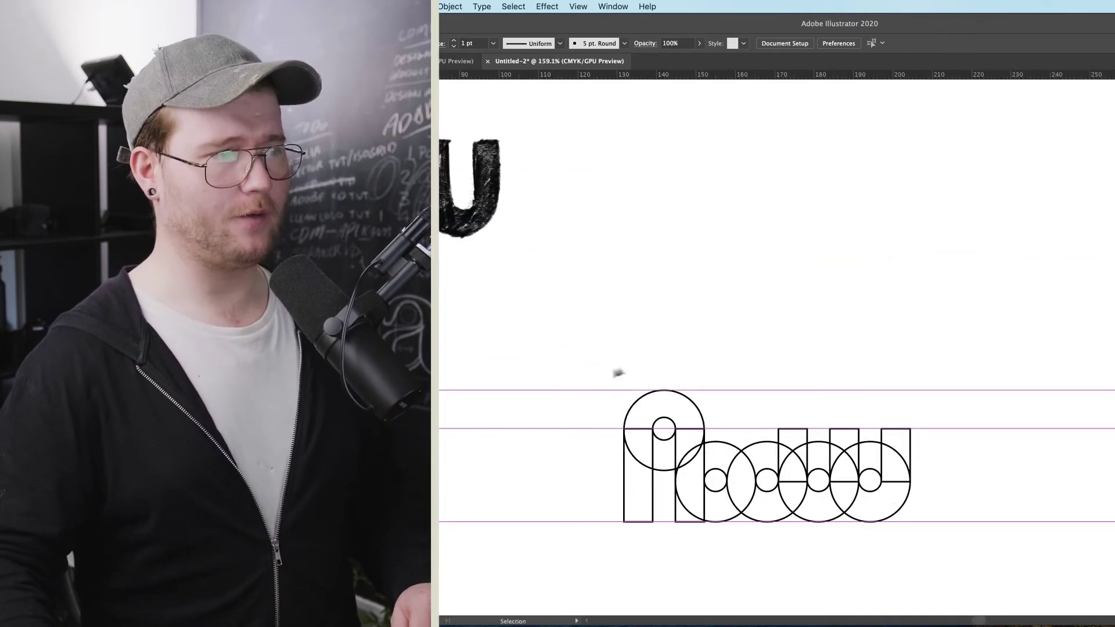
mouse_move(960, 529)
left_mouse_down()
mouse_move(898, 501)
mouse_move(1101, 177)
left_mouse_up()
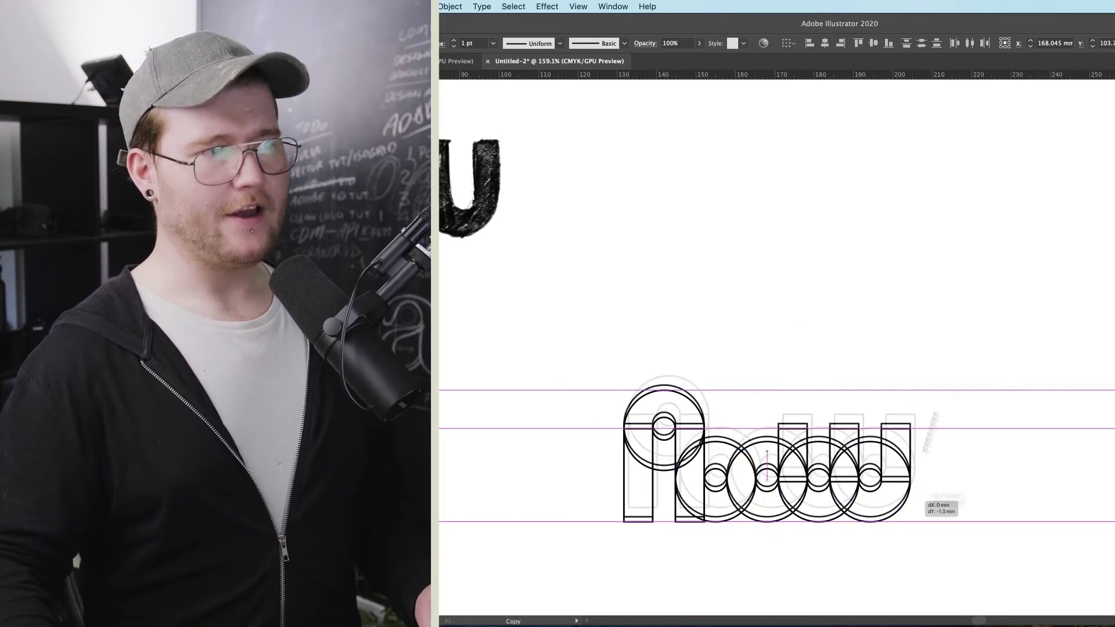
left_click(1069, 278)
scroll(1069, 277, "up", 3)
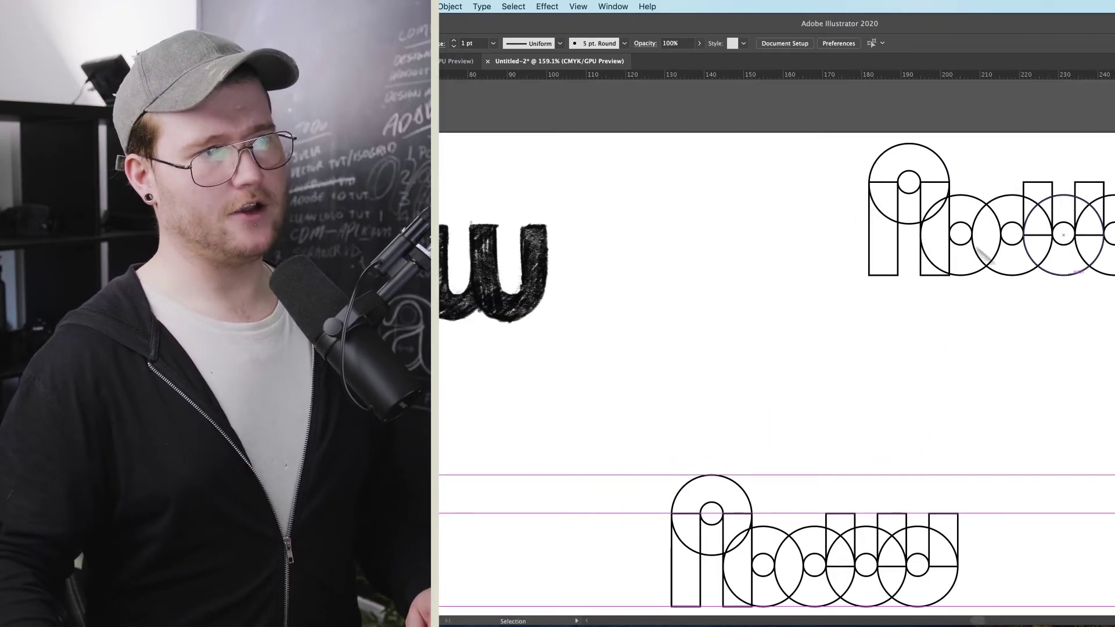
left_click_drag(814, 141, 959, 191)
key("ctrl+shift+a")
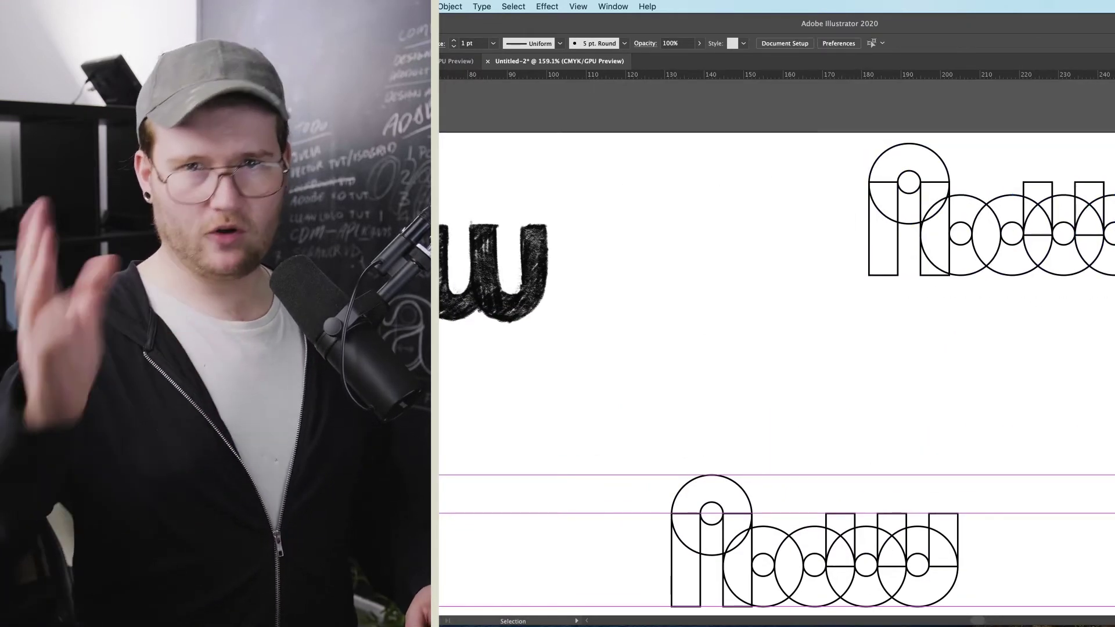
left_click_drag(1005, 251, 939, 185)
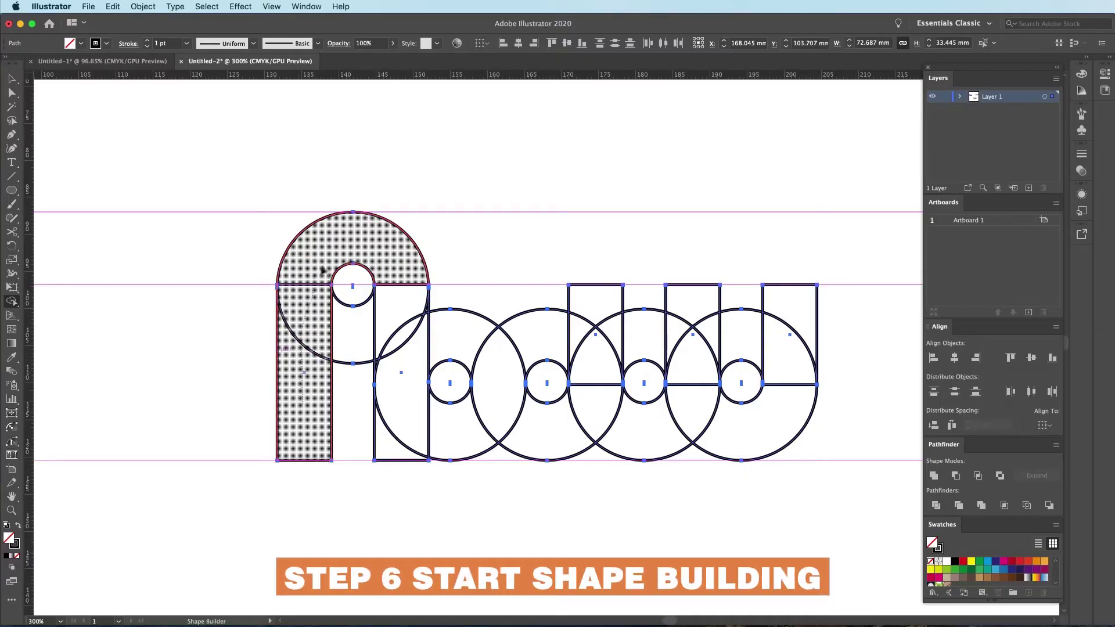
Merge the first arch and its right leg into an n with Shape Builder
left_click_drag(384, 395, 399, 262)
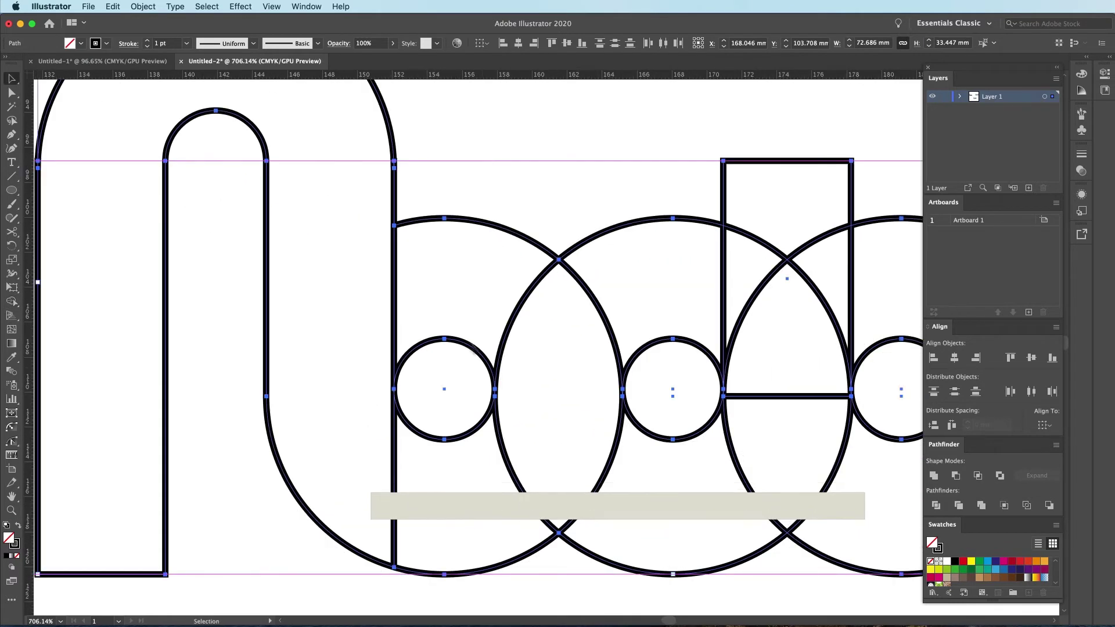
left_click(459, 338)
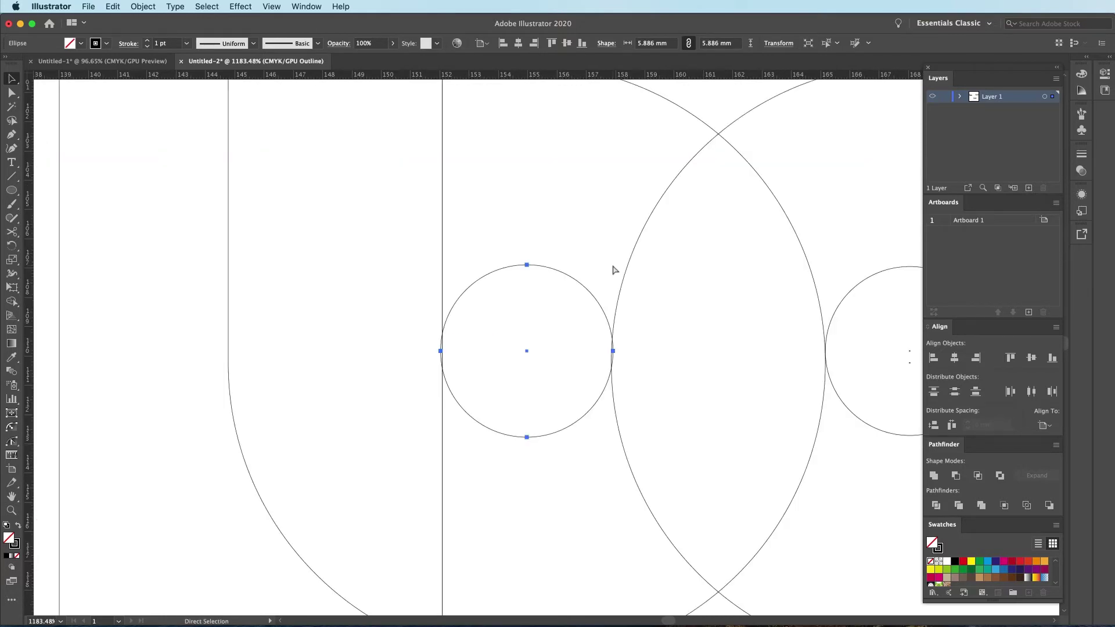
key("ctrl+y")
key("z")
left_click(435, 308, "alt")
left_click(229, 381, "alt")
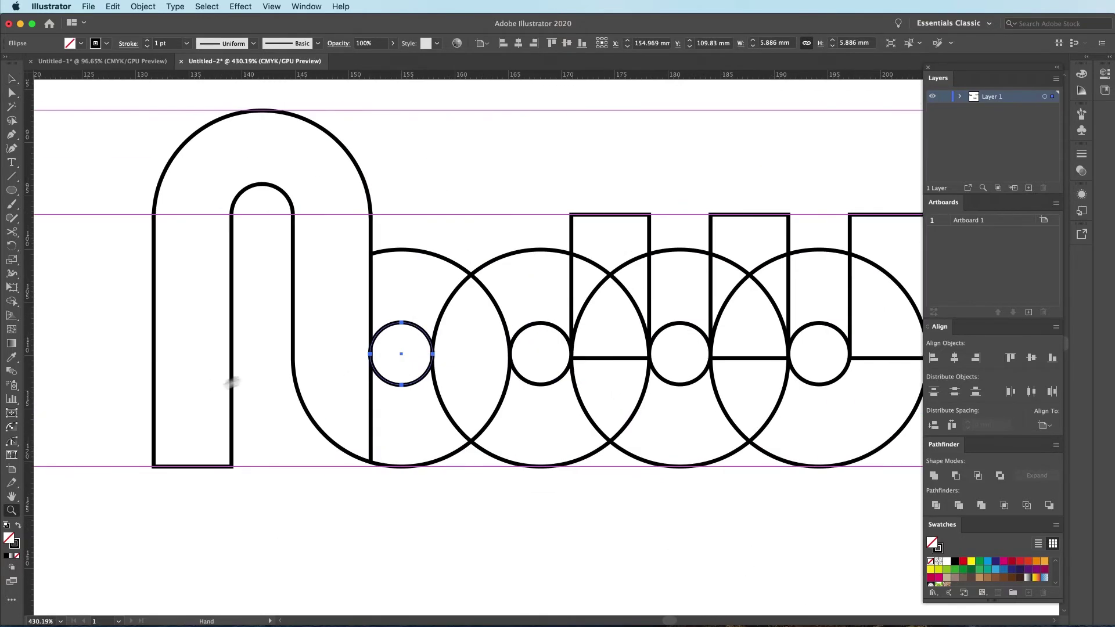
left_click(288, 386, "alt")
Merge the n with the adjacent curve and the remaining regions through the w
key("ctrl+a")
key("shift+m")
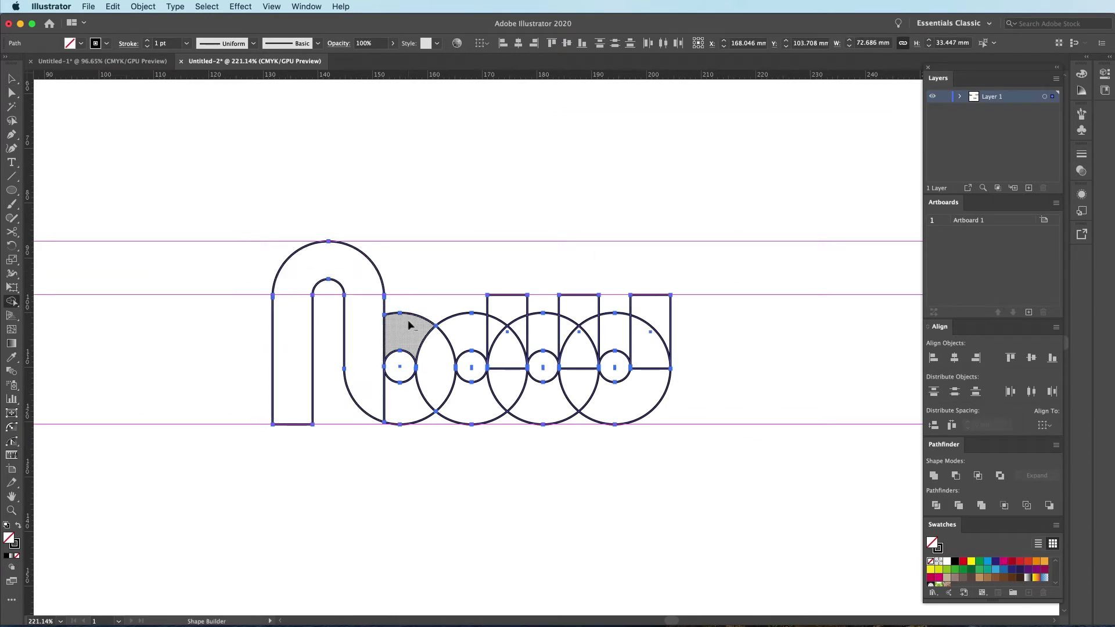
left_click_drag(405, 370, 482, 410)
left_click_drag(526, 406, 580, 319)
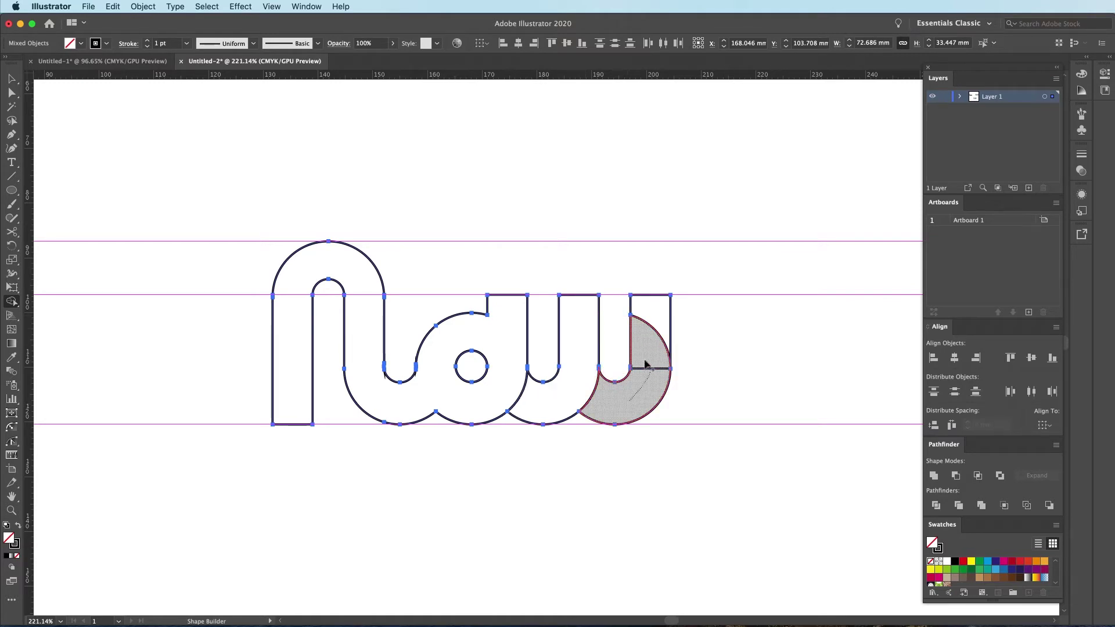
left_click_drag(618, 404, 493, 381)
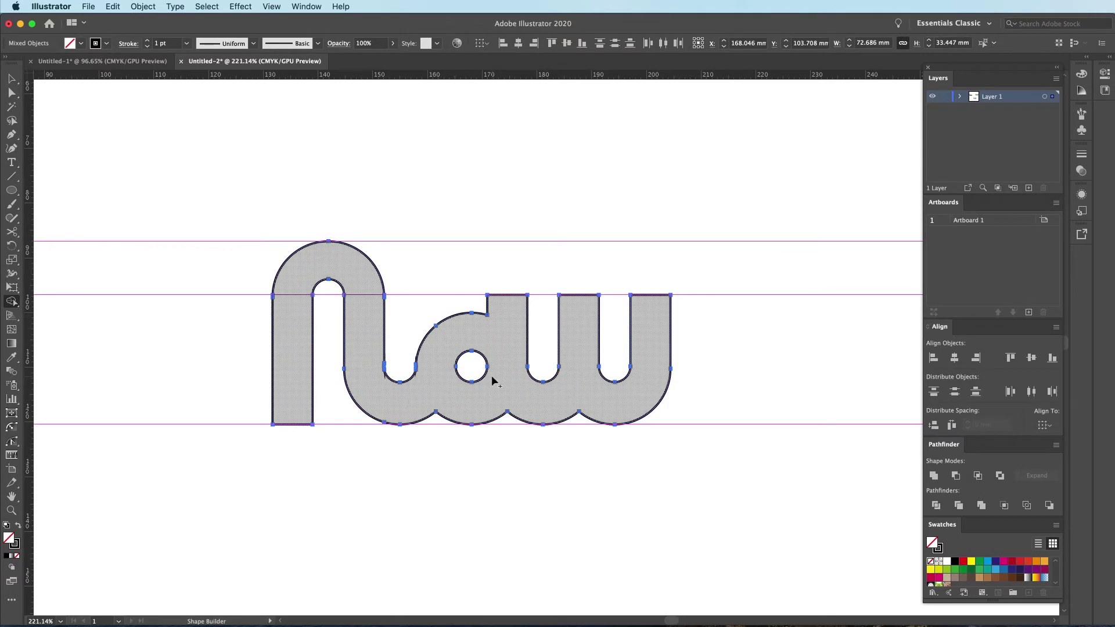
key("a")
scroll(470, 328, "up", 2)
left_click(823, 233)
Swap the merged lettering's stroke into a solid black fill with Shift+X
key("v")
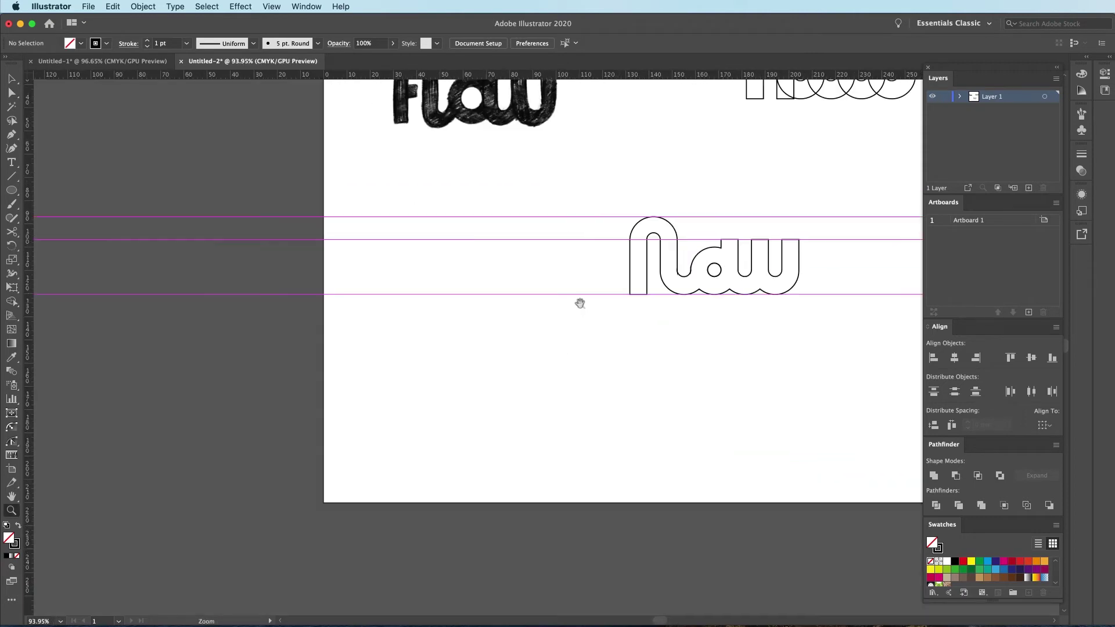
scroll(639, 302, "down", 6)
left_click(445, 285)
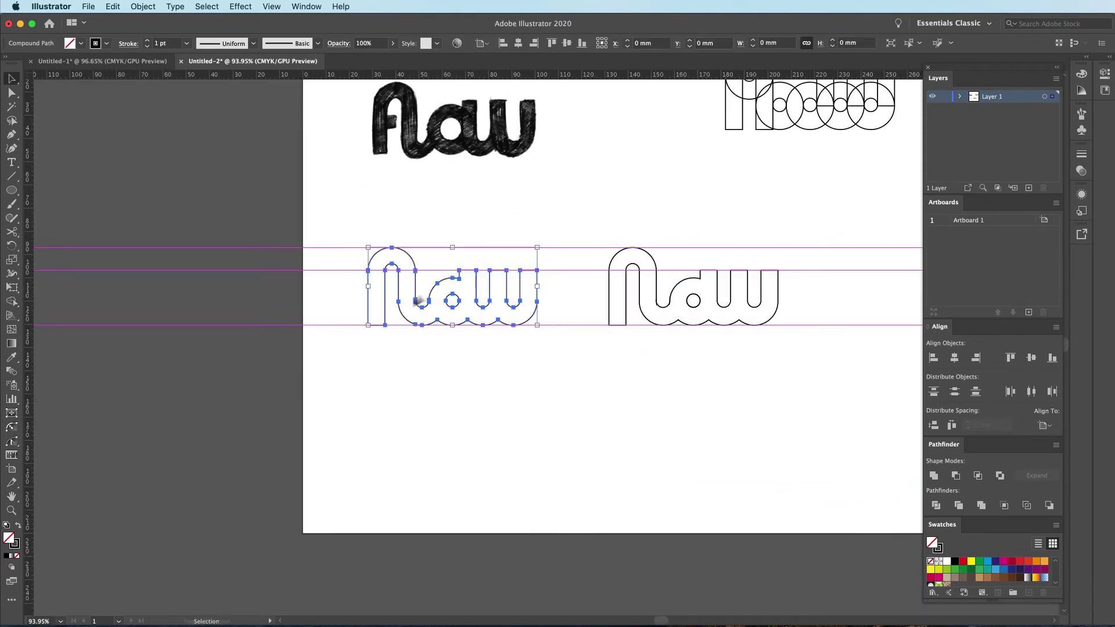
scroll(400, 299, "up", 3)
key("shift+x")
scroll(528, 314, "up", 2)
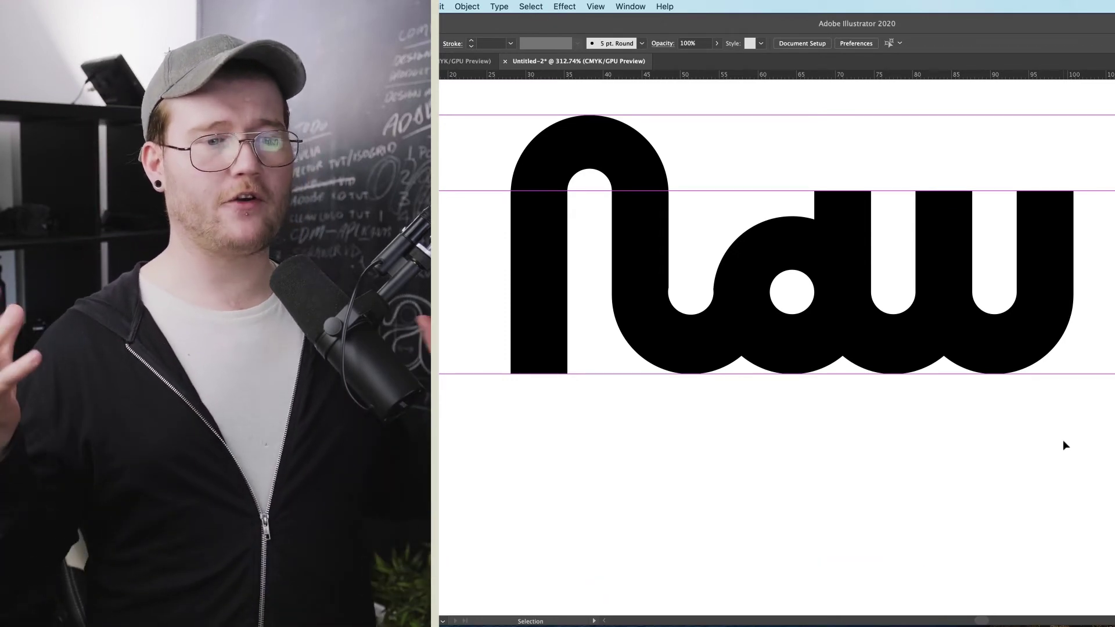
key("a")
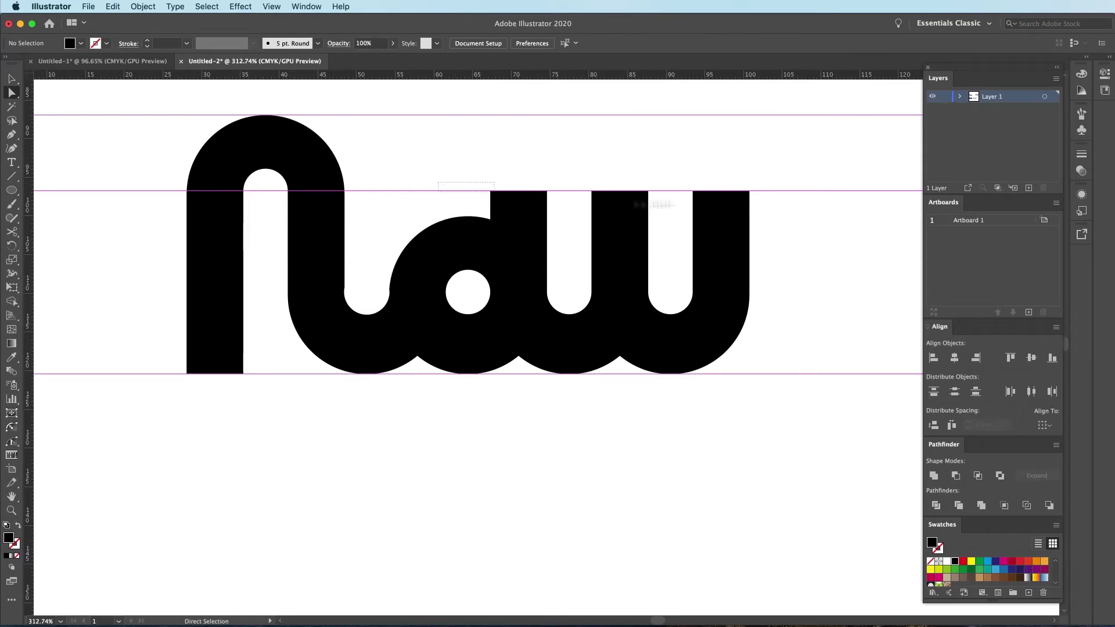
Zoom in on the black lettering with guides shown and test anchor selections
left_click_drag(770, 201, 809, 202)
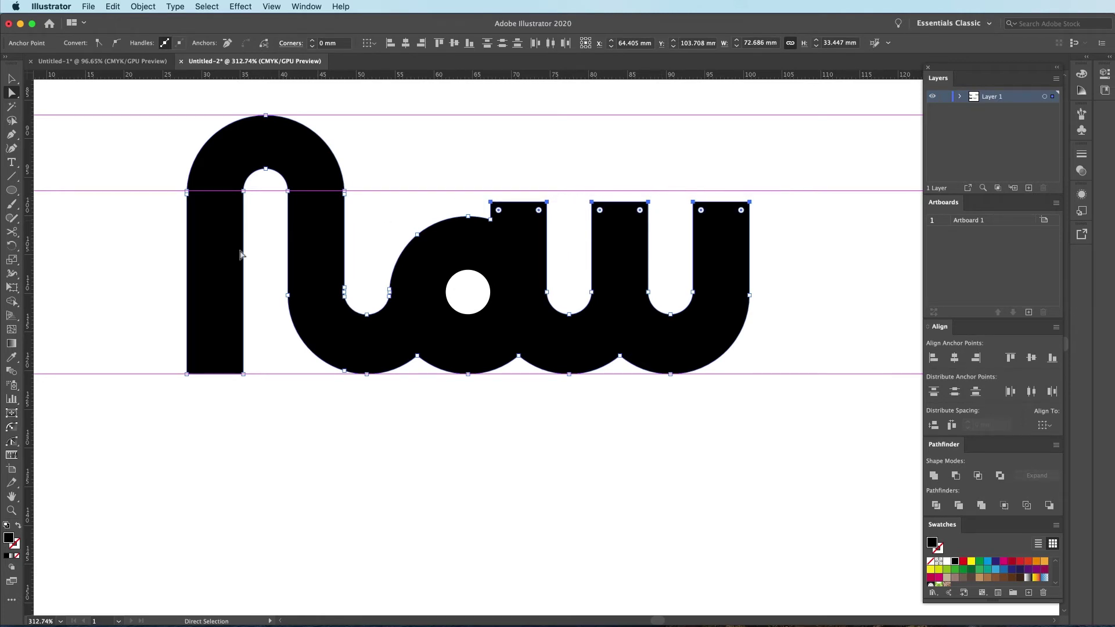
key("z")
mouse_move(487, 462)
left_mouse_down()
mouse_move(450, 443)
mouse_move(562, 449)
left_mouse_up()
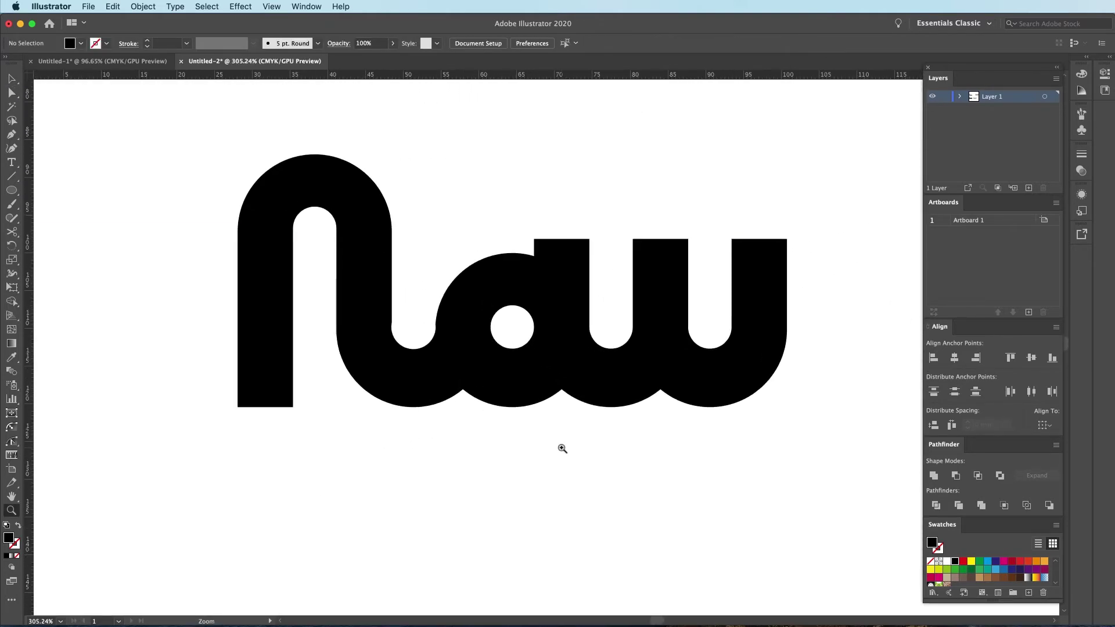
key("ctrl+semicolon")
mouse_move(419, 423)
left_mouse_down()
mouse_move(532, 435)
mouse_move(147, 435)
left_mouse_up()
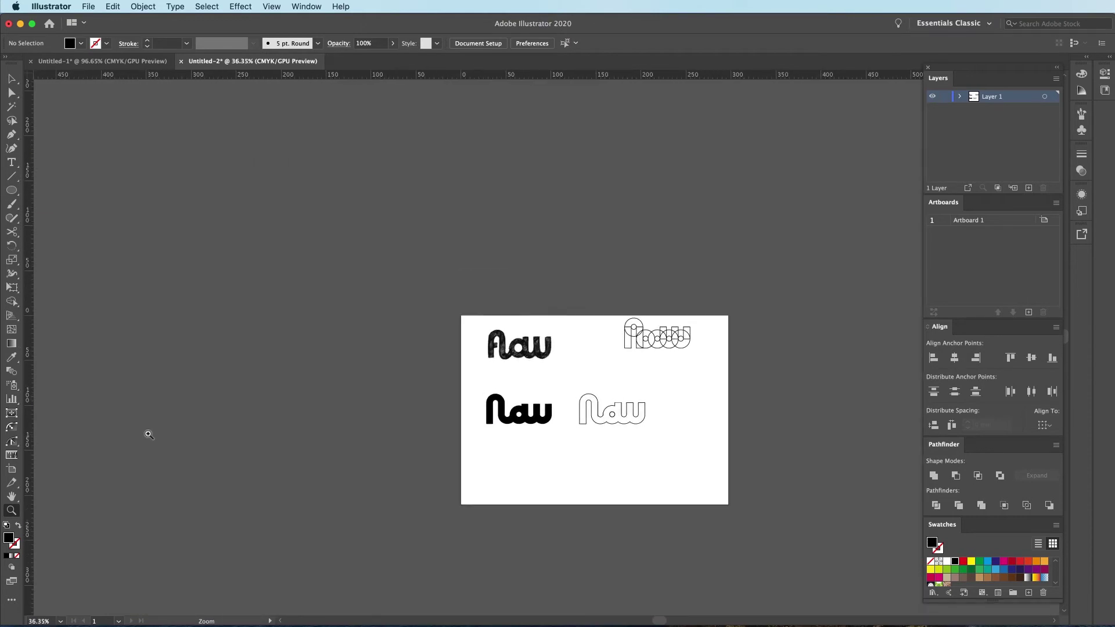
key("ctrl+semicolon")
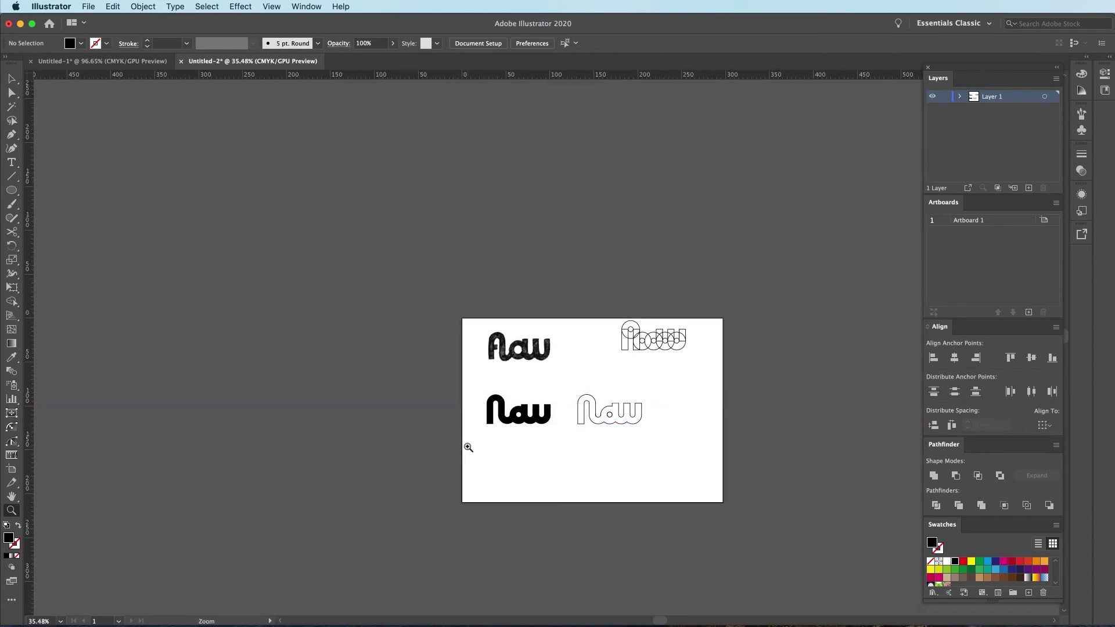
left_click_drag(506, 425, 645, 421)
key("a")
left_click_drag(482, 444, 433, 418)
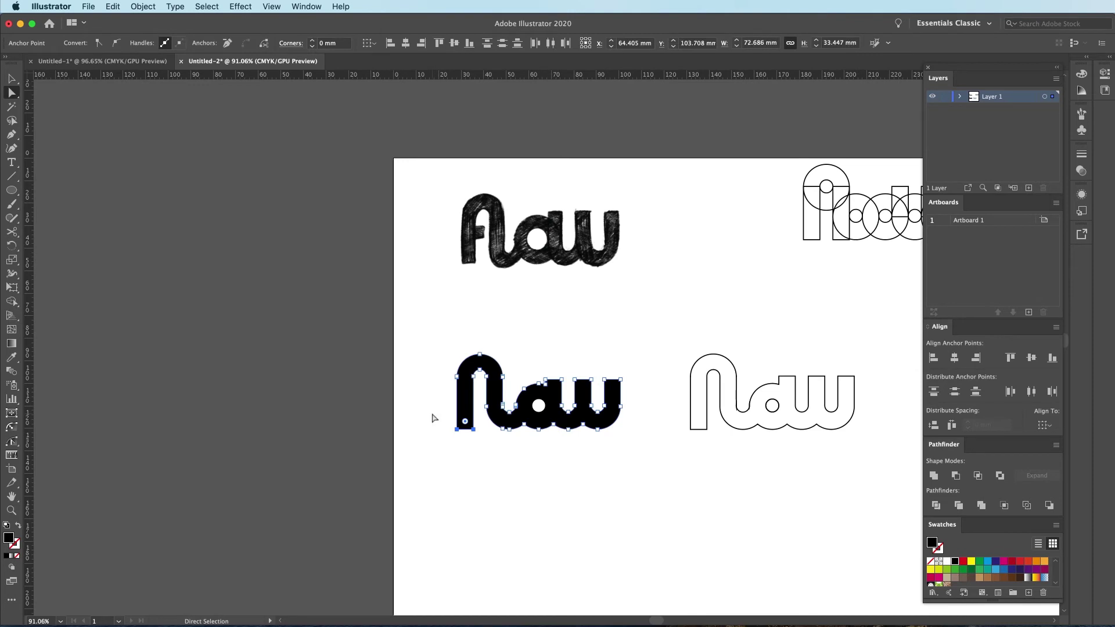
left_click(519, 486)
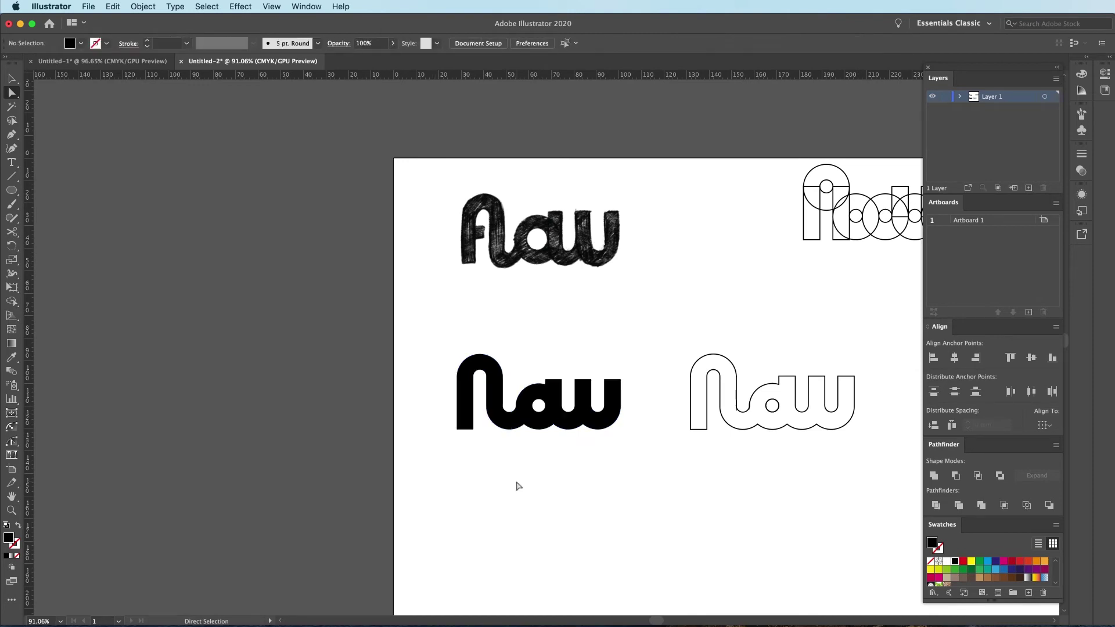
Zoom in on the first stem and select its two bottom anchors for overshoot correction
key("ctrl+equal")
key("ctrl+equal")
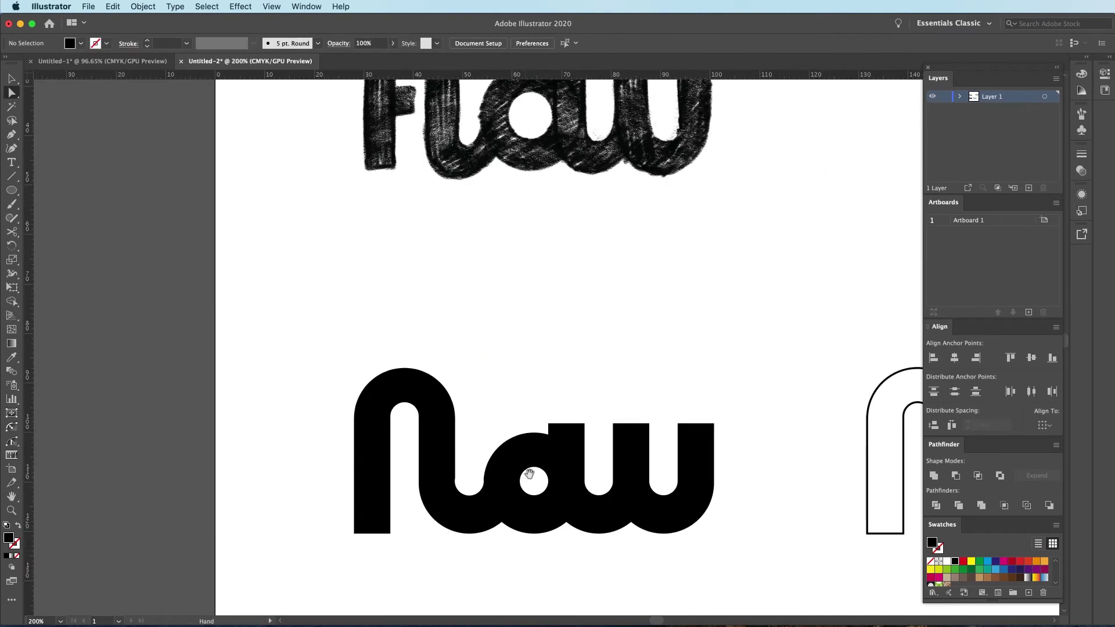
left_click_drag(531, 480, 569, 403)
key("ctrl+semicolon")
key("ctrl+equal")
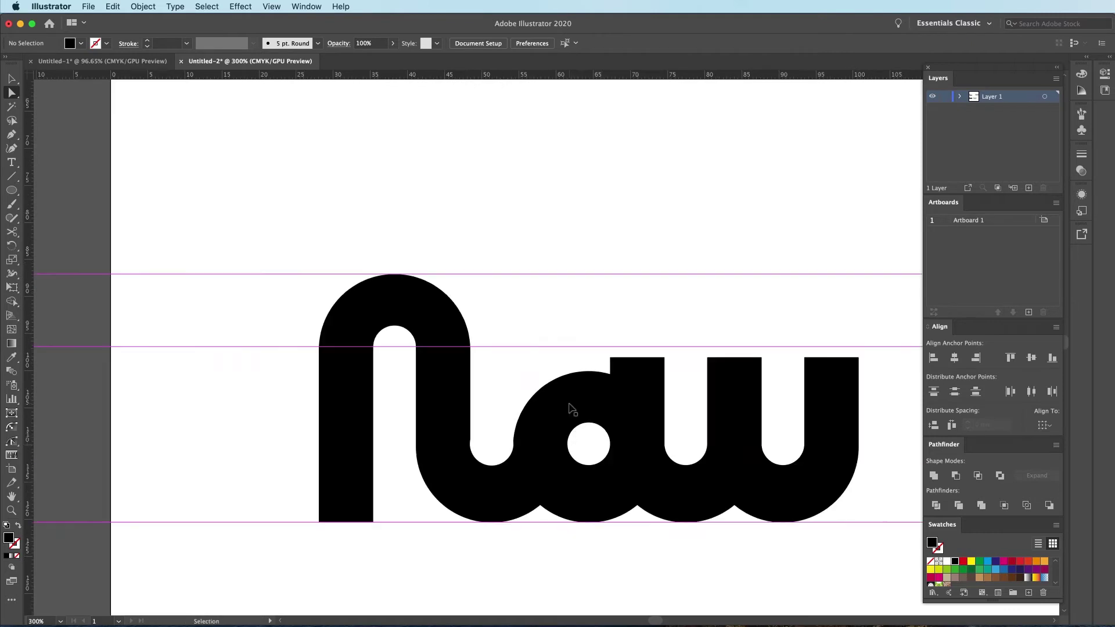
key("ctrl+equal")
left_click_drag(693, 490, 599, 383)
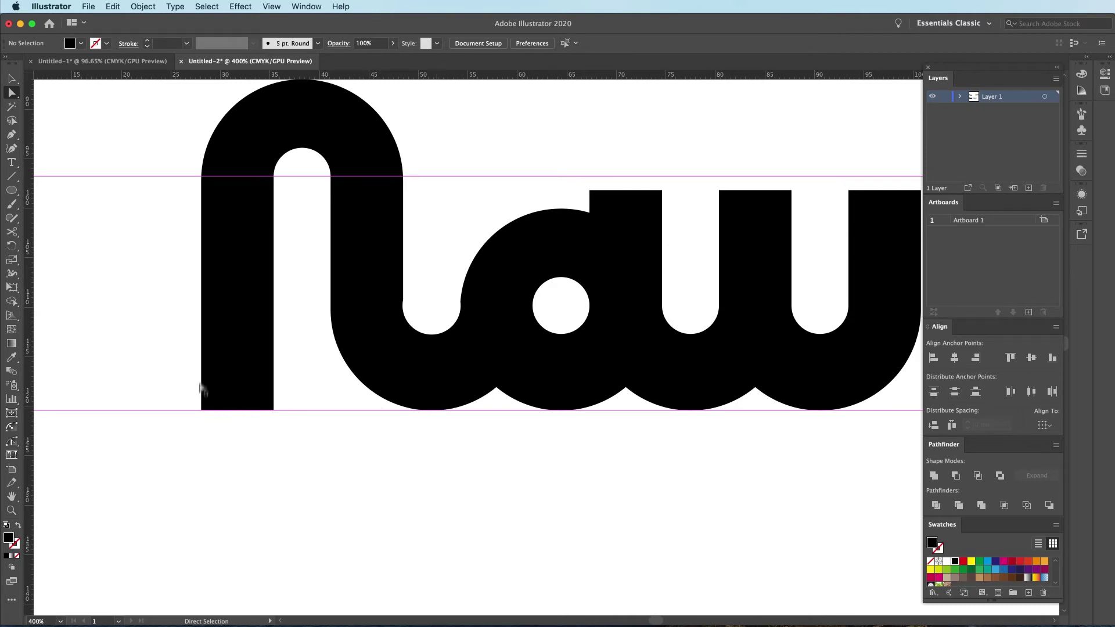
left_click_drag(174, 424, 186, 420)
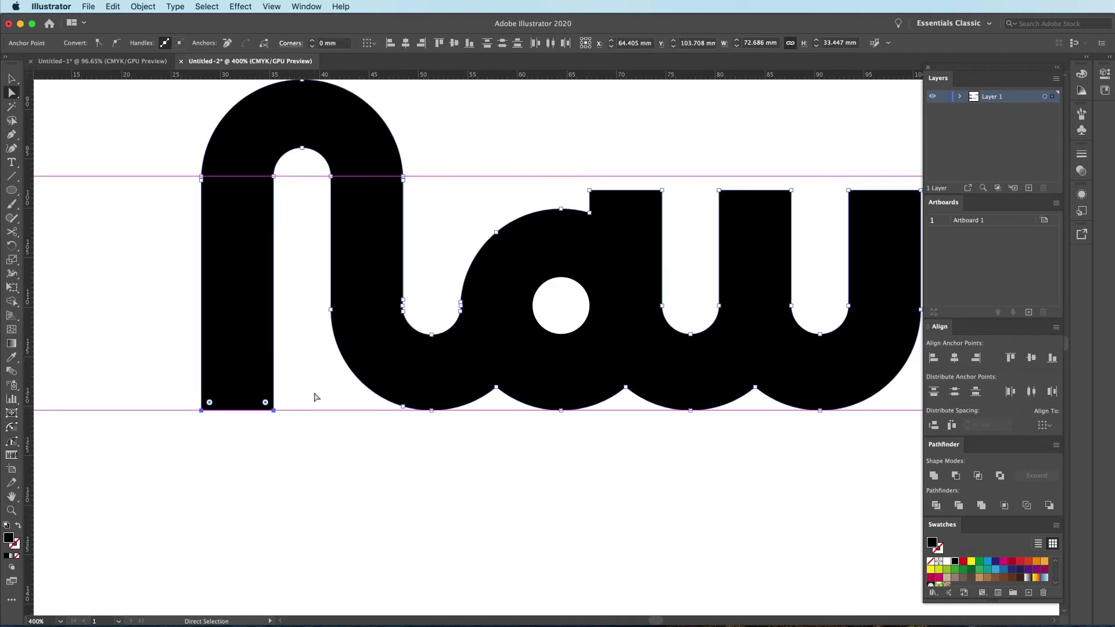
left_click_drag(582, 427, 487, 435)
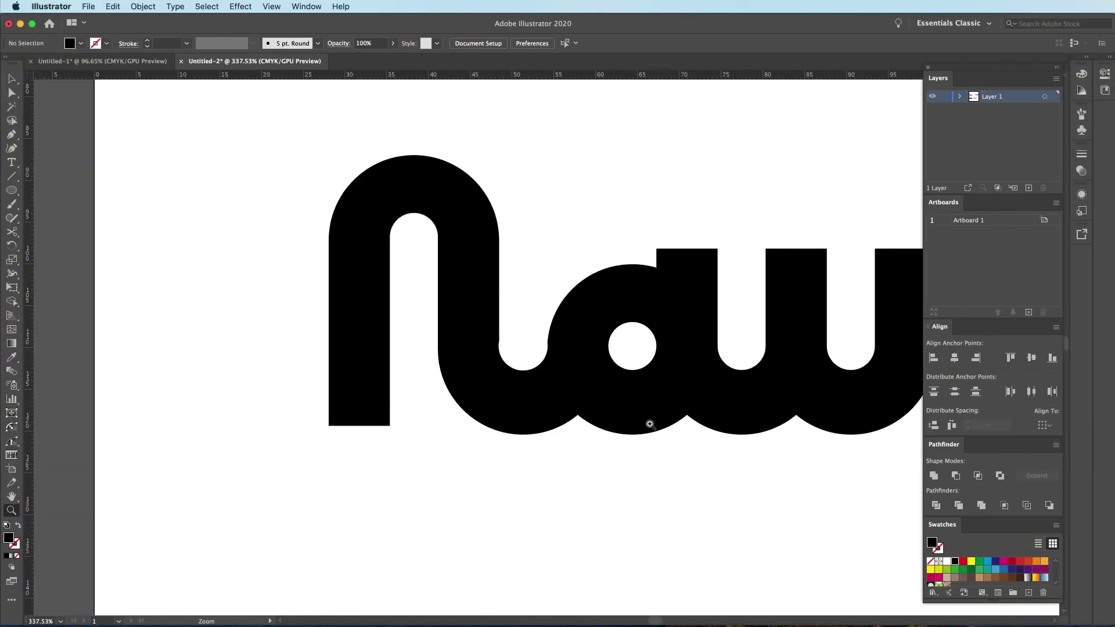
key("super+semicolon")
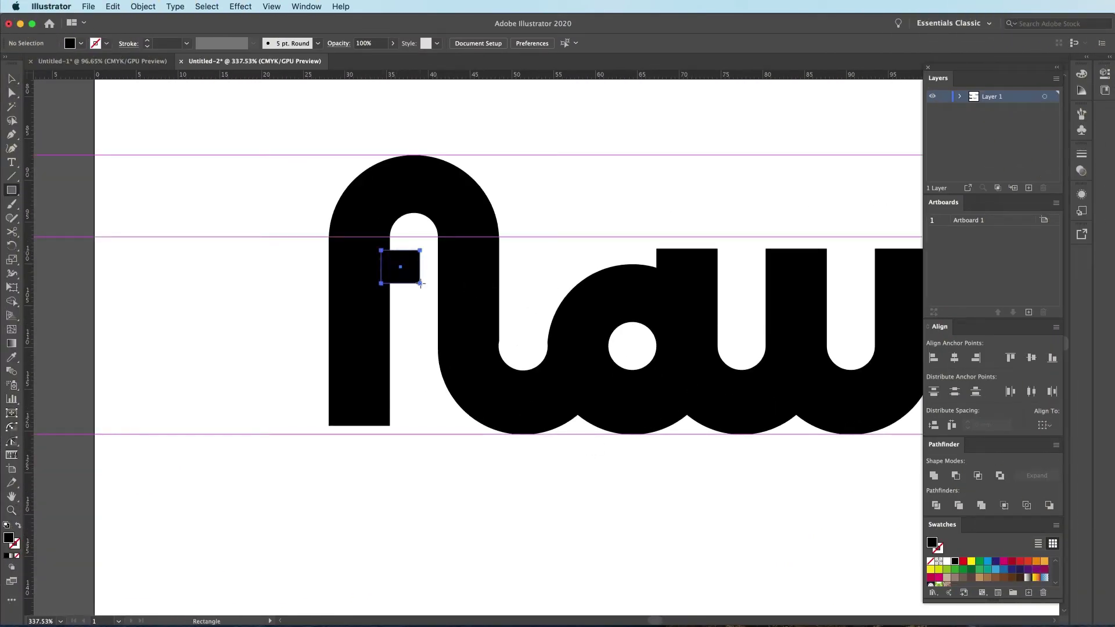
Draw a small crossbar rectangle against the first stem to make an f
left_click_drag(420, 284, 419, 292)
key("v")
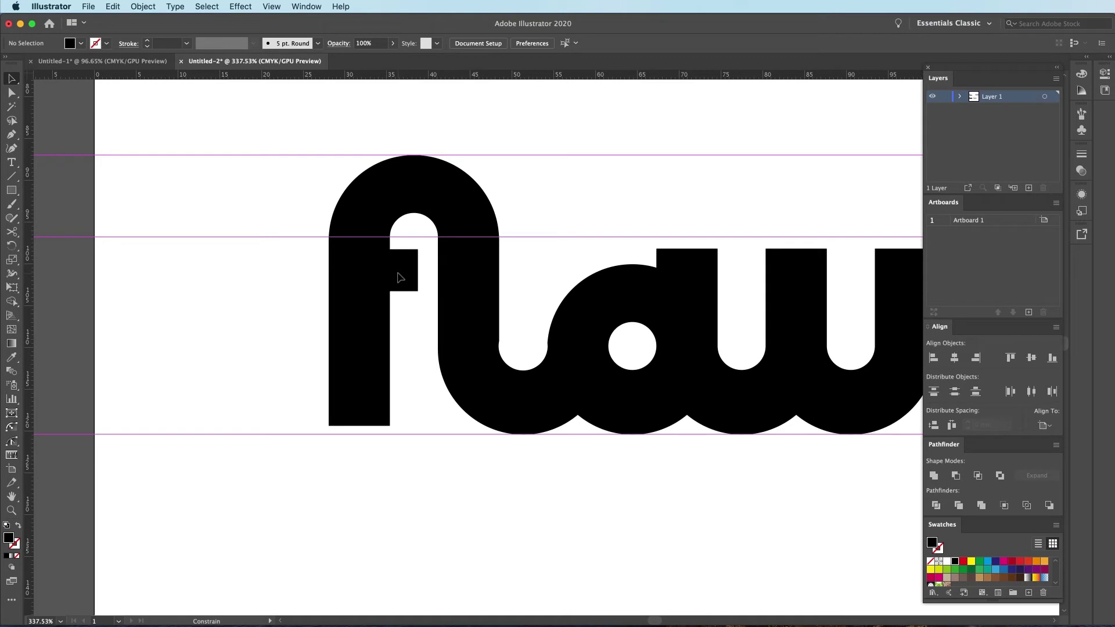
left_click(401, 278)
scroll(417, 319, "down", 10)
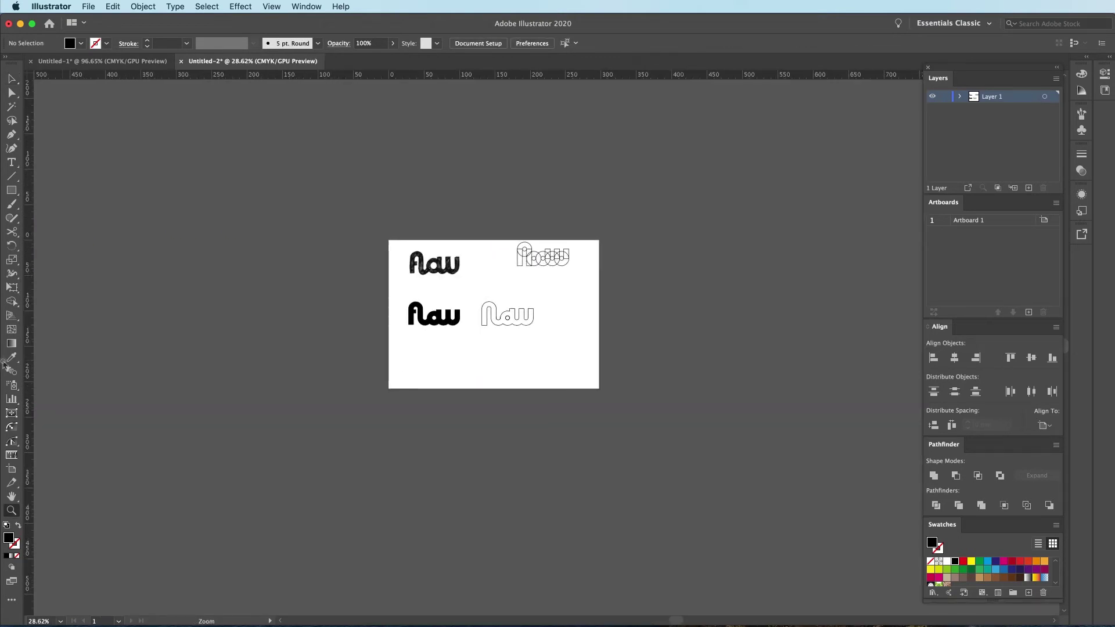
scroll(386, 315, "up", 8)
left_click(404, 294)
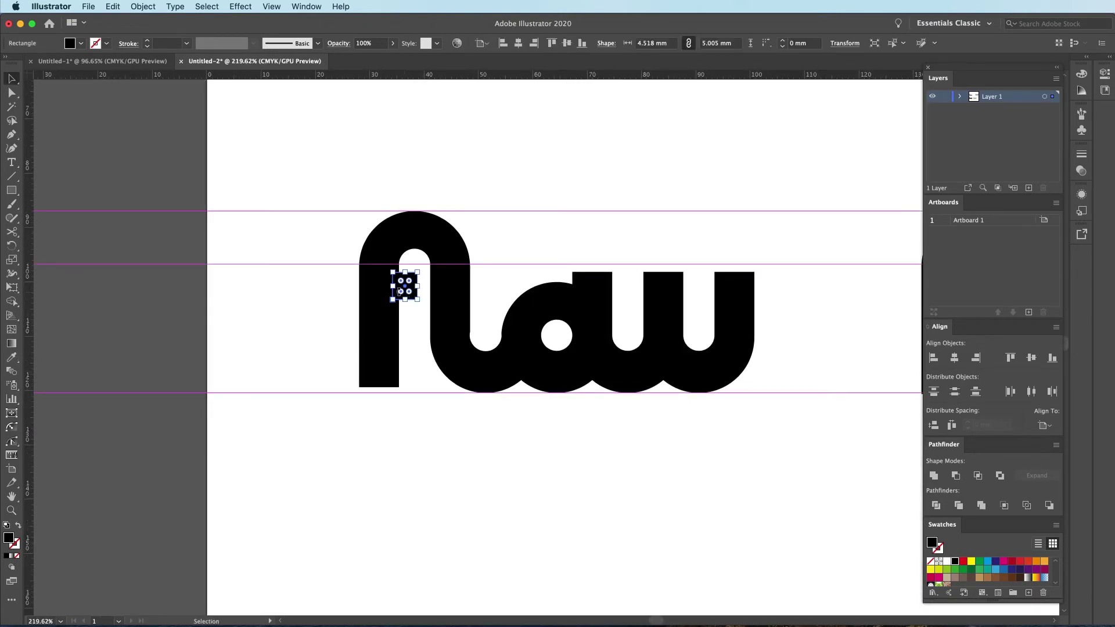
scroll(401, 292, "down", 8)
scroll(578, 331, "up", 10)
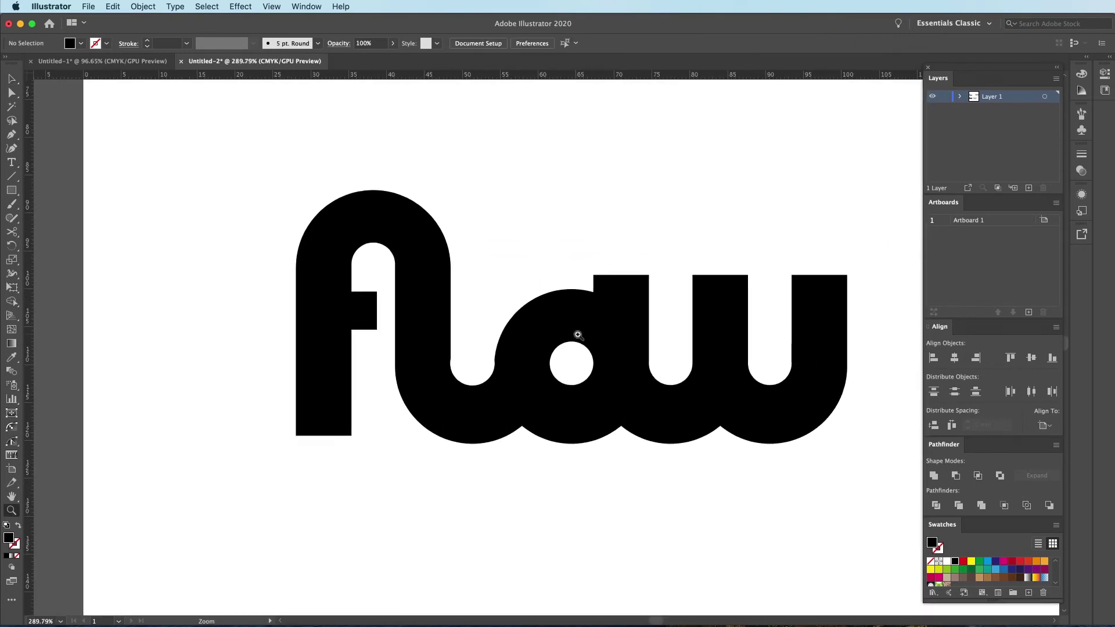
scroll(374, 314, "up", 3)
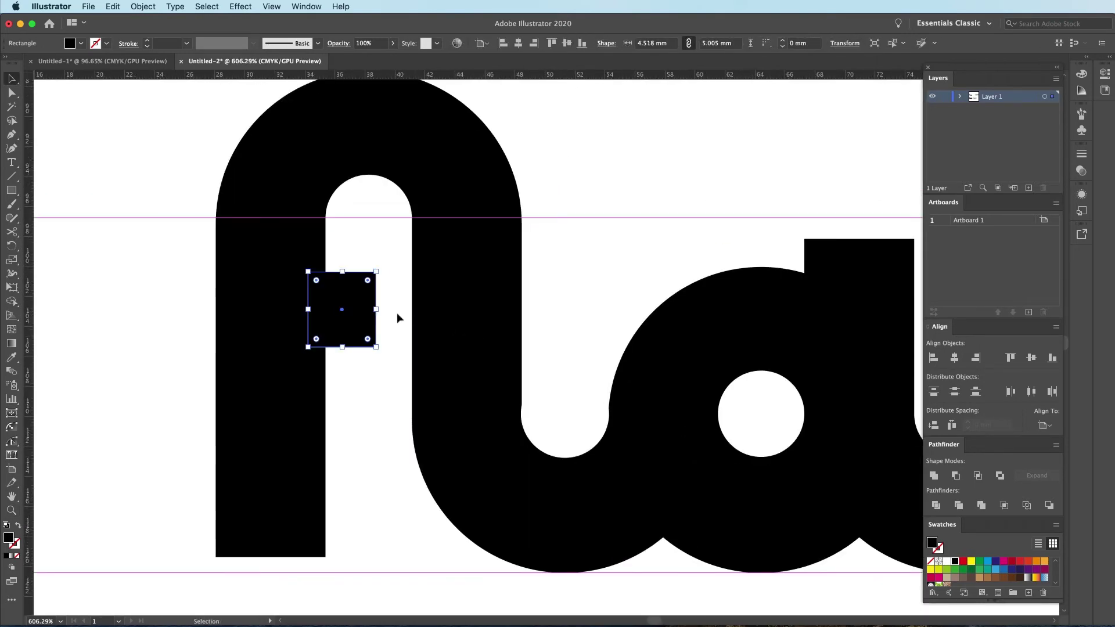
left_click(360, 370)
key("ctrl+0")
scroll(140, 388, "up", 3)
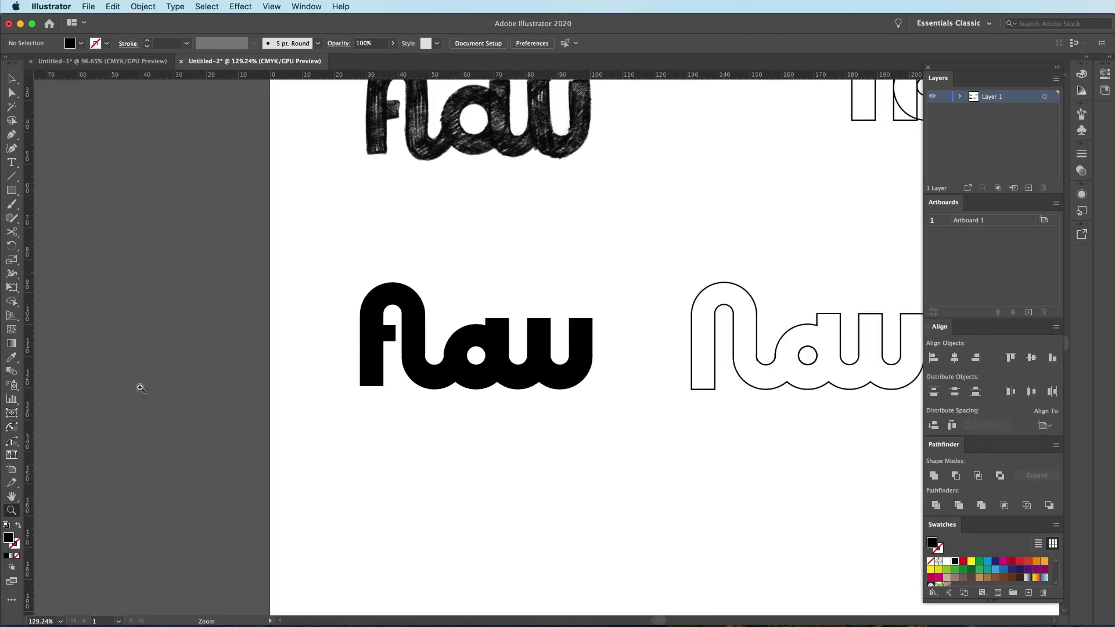
scroll(388, 393, "up", 2)
Select the whole flaw shape and view it in Outline mode
key("a")
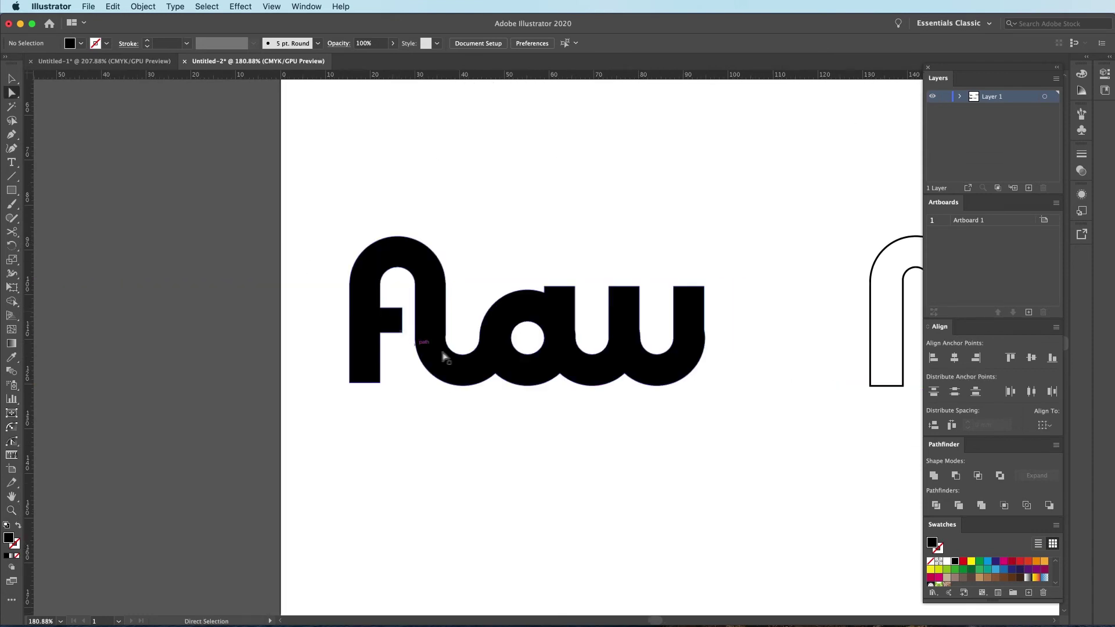
key("ctrl+0")
key("z")
scroll(558, 423, "up", 5)
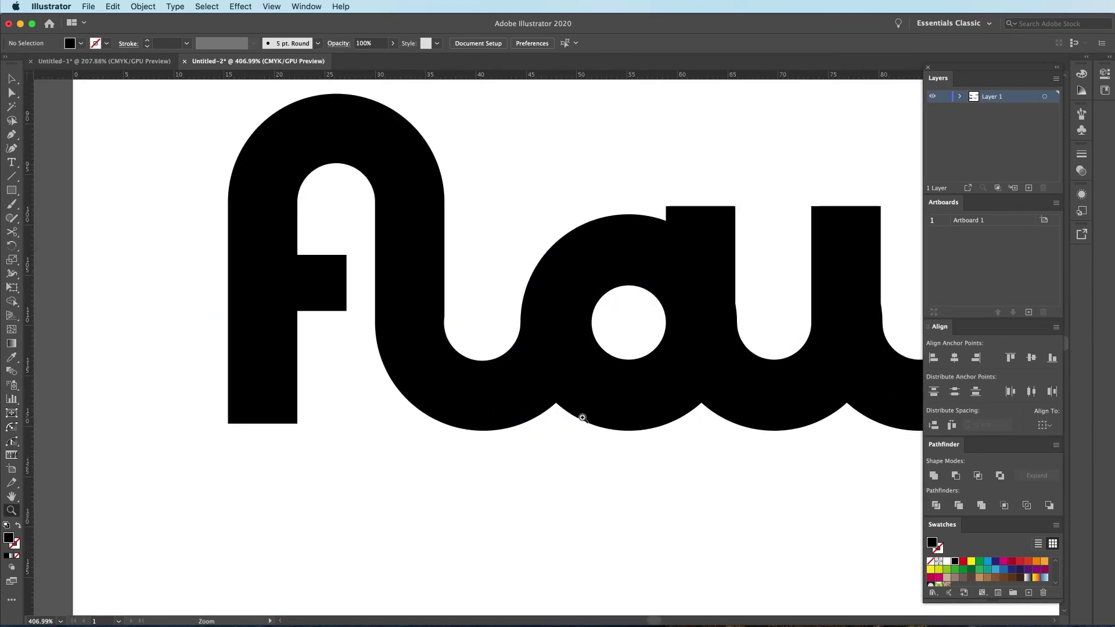
scroll(582, 418, "down", 1)
left_click_drag(566, 411, 386, 406)
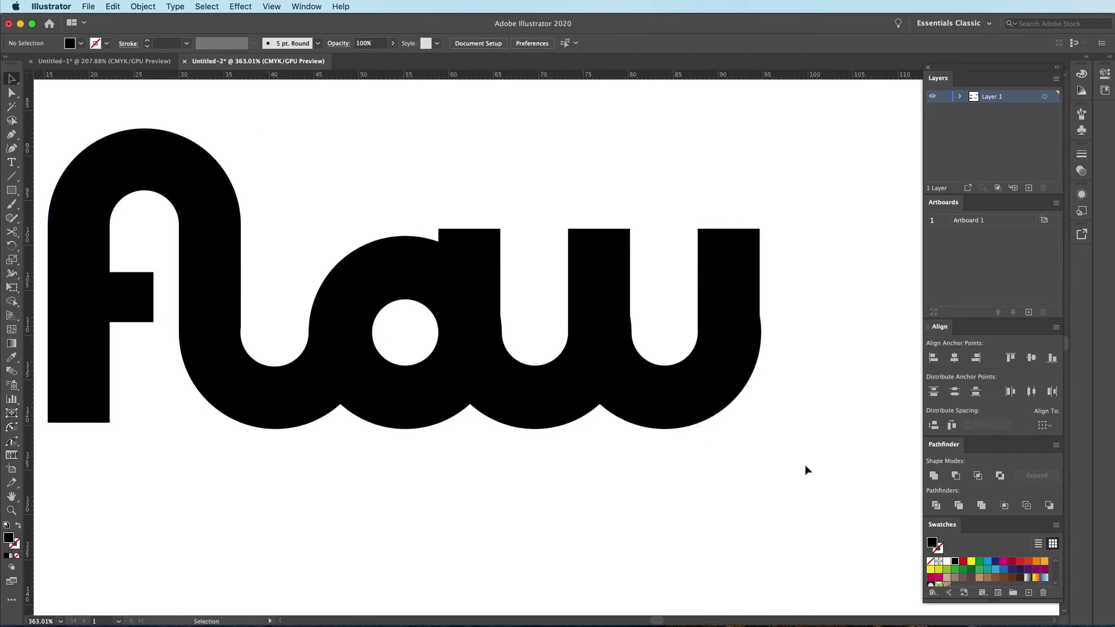
key("v")
left_click_drag(804, 465, 343, 165)
key("ctrl+y")
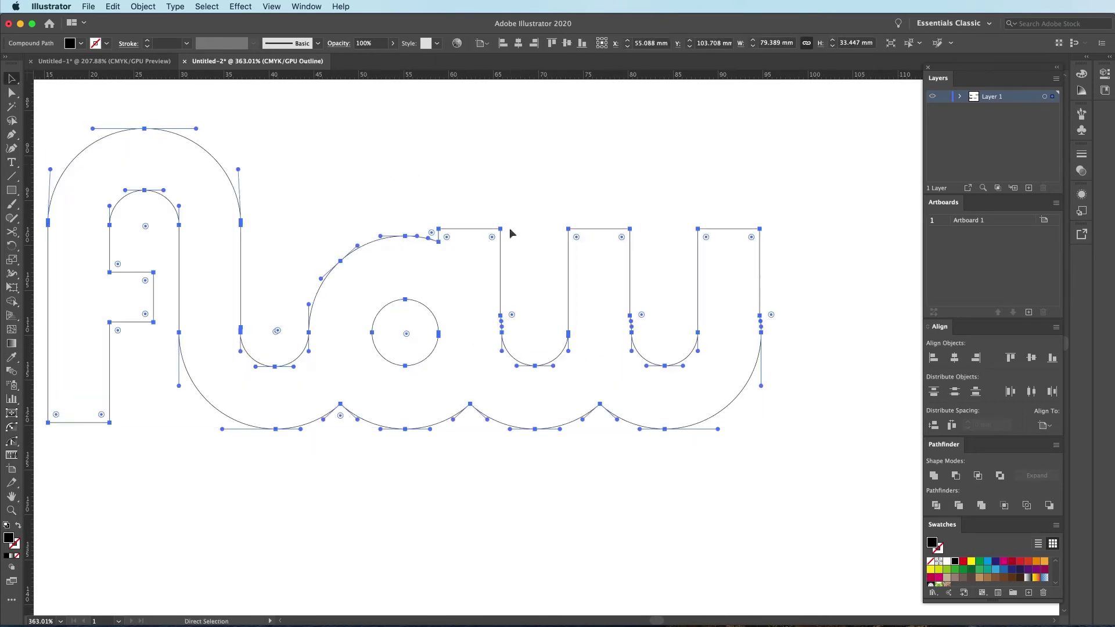
left_click(553, 193)
Zoom in on the a–w join and adjust the kink's upper anchor point
key("z")
left_click_drag(498, 324, 735, 327)
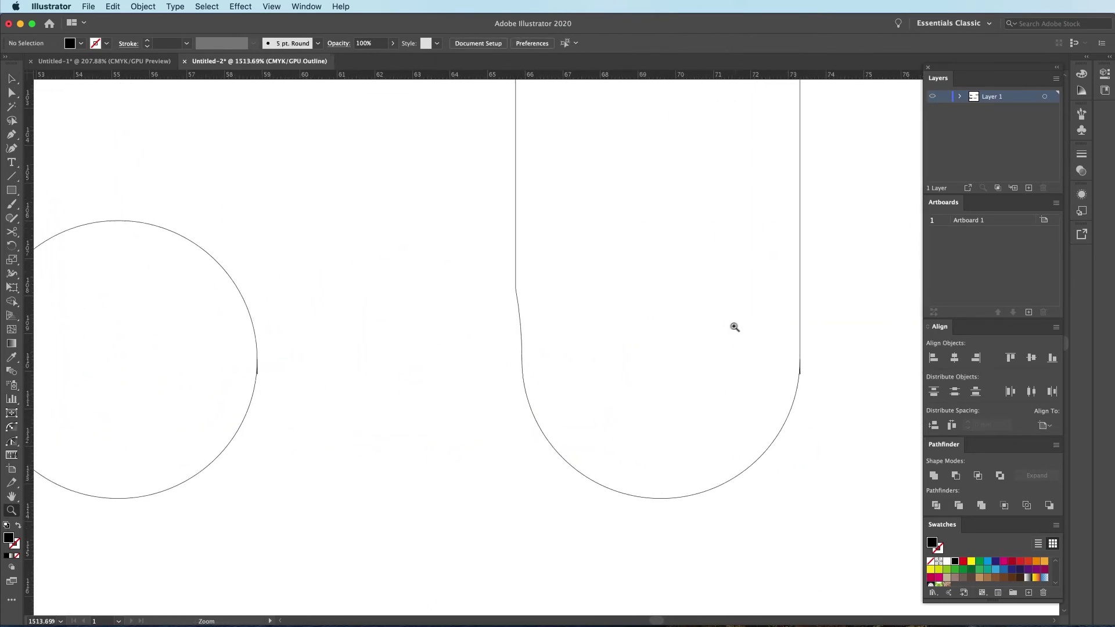
left_click_drag(609, 283, 520, 360)
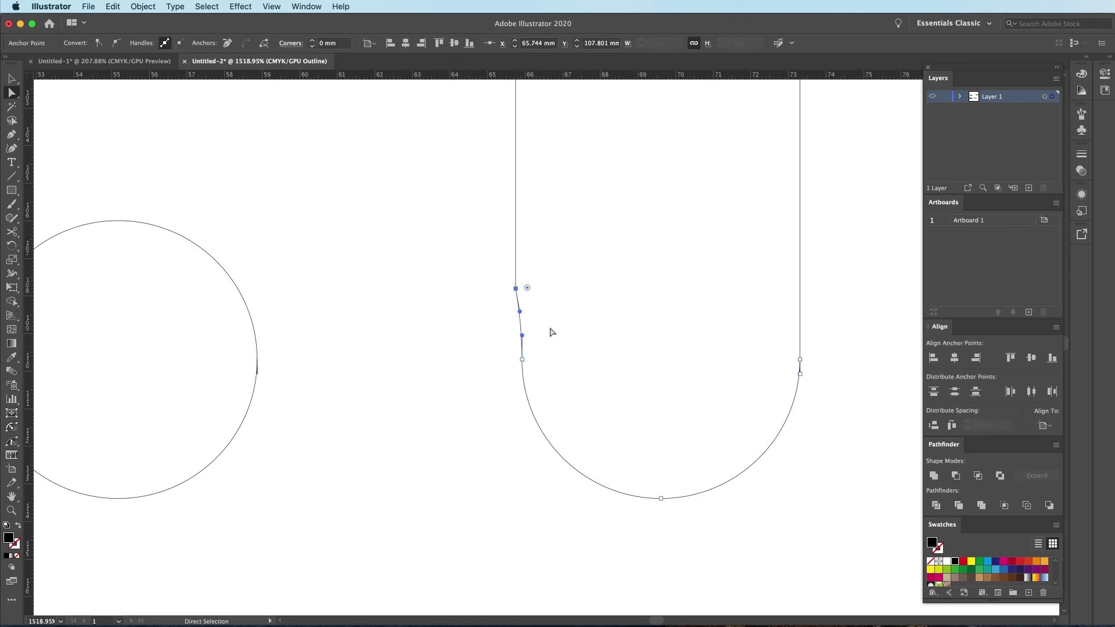
key("z")
left_click(579, 321)
key("a")
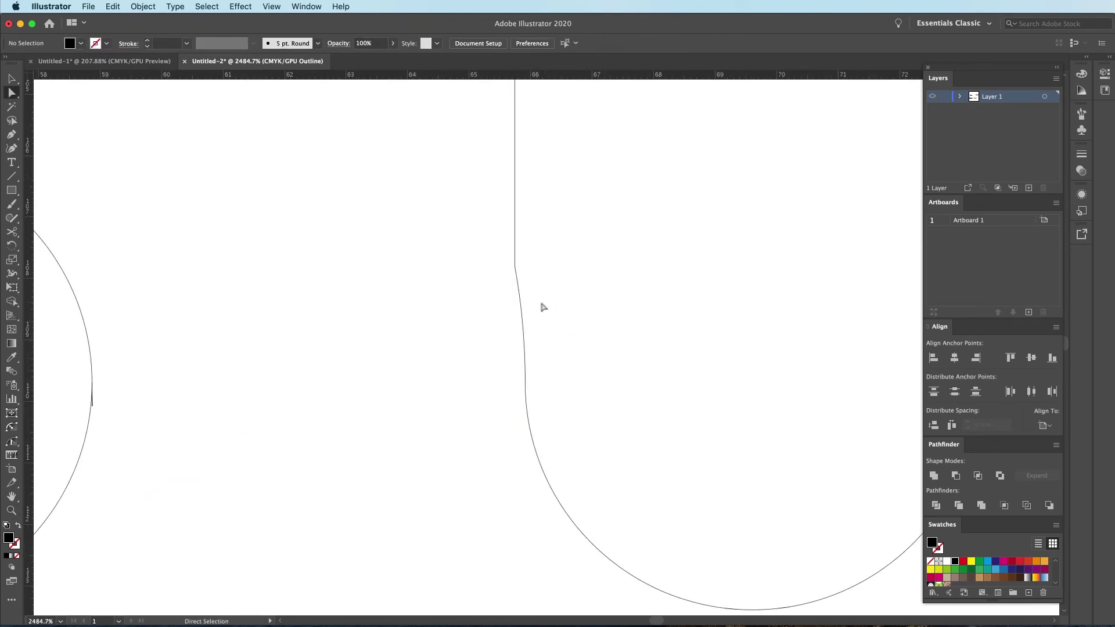
left_click_drag(515, 300, 528, 267)
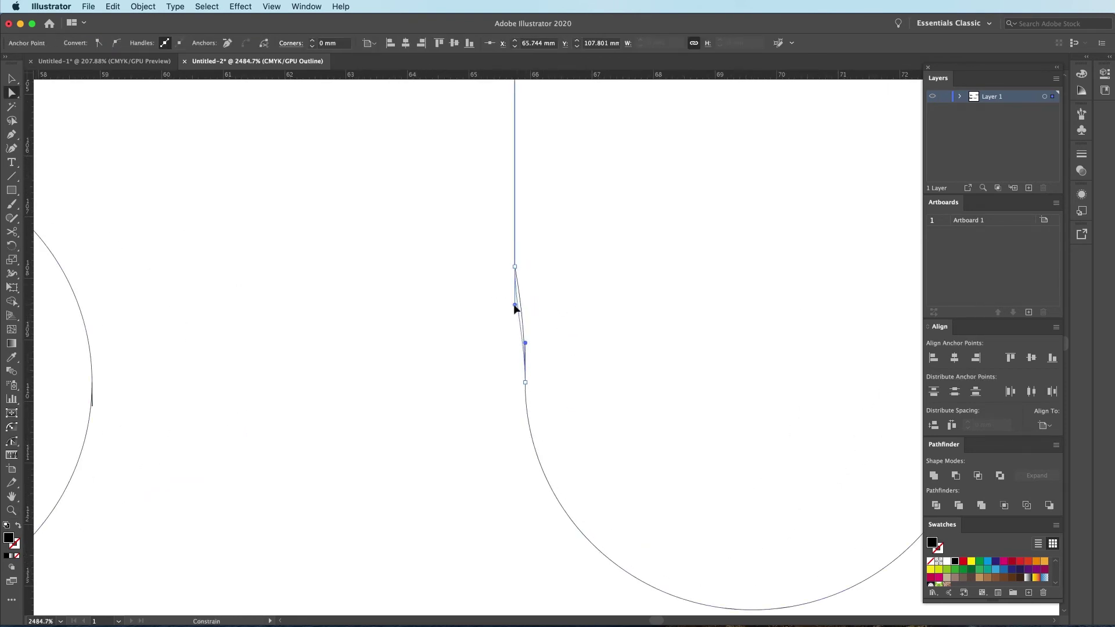
left_click(515, 308)
key("v")
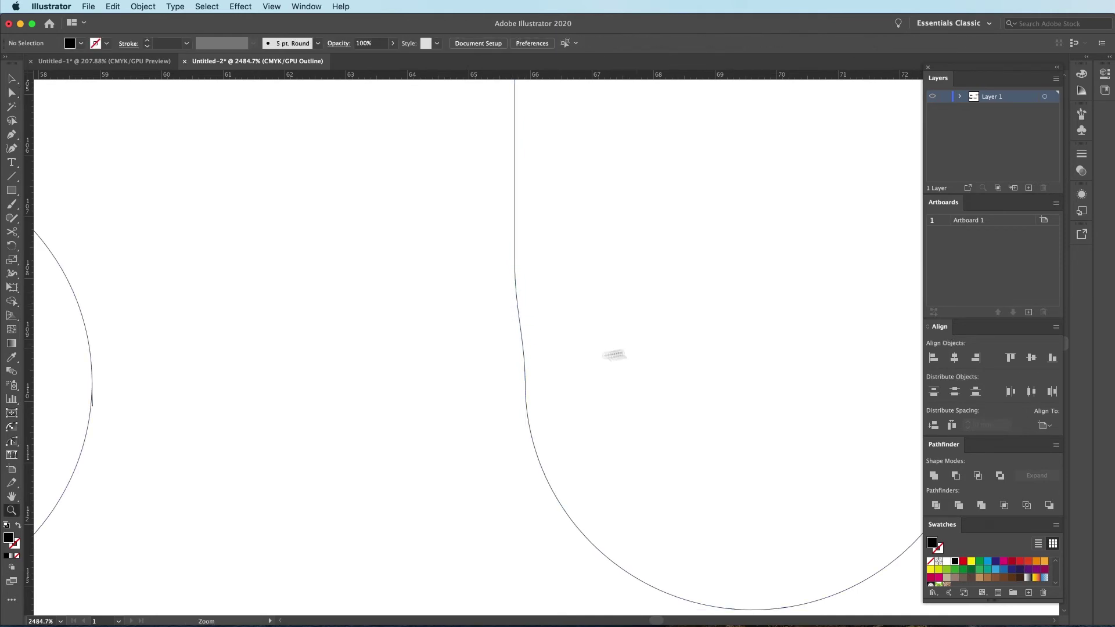
scroll(563, 456, "down", 5)
scroll(563, 455, "down", 5)
scroll(563, 455, "down", 5)
left_click(568, 453)
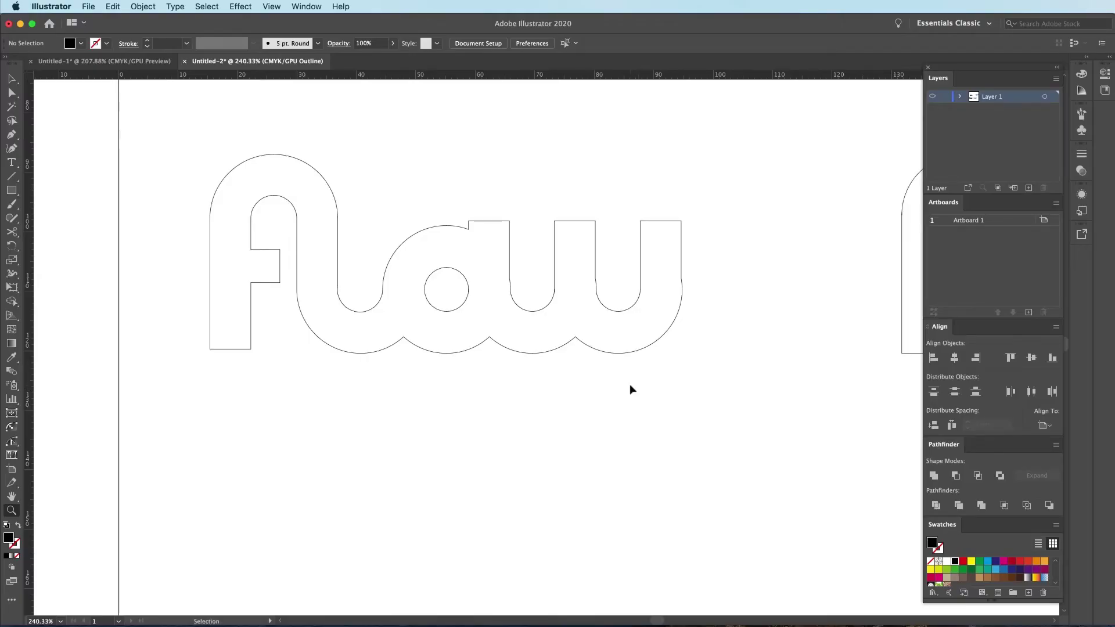
key("ctrl+y")
Apply a gradient fill with magenta and purple end stops
left_click(668, 361, "alt")
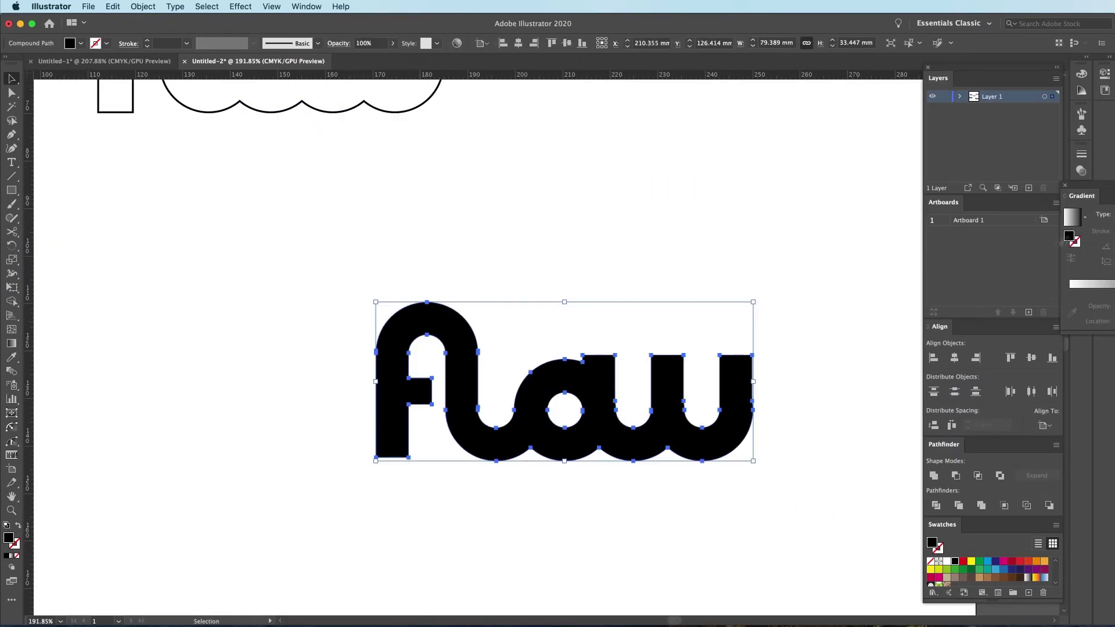
left_click_drag(1111, 193, 837, 98)
left_click(797, 122)
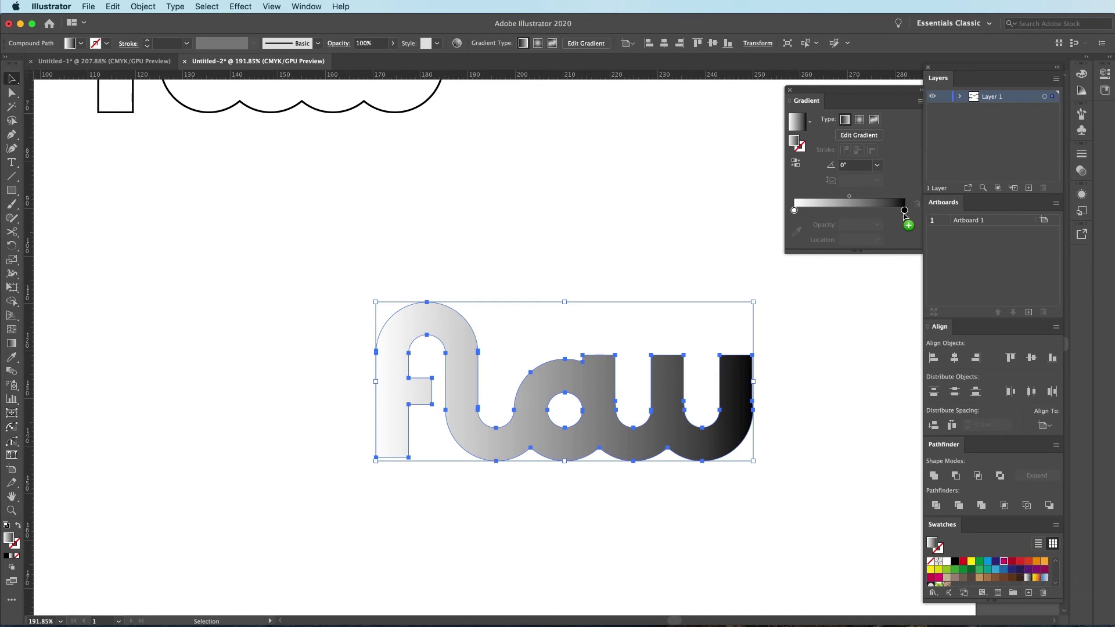
left_click_drag(905, 215, 904, 212)
left_click_drag(797, 223, 795, 210)
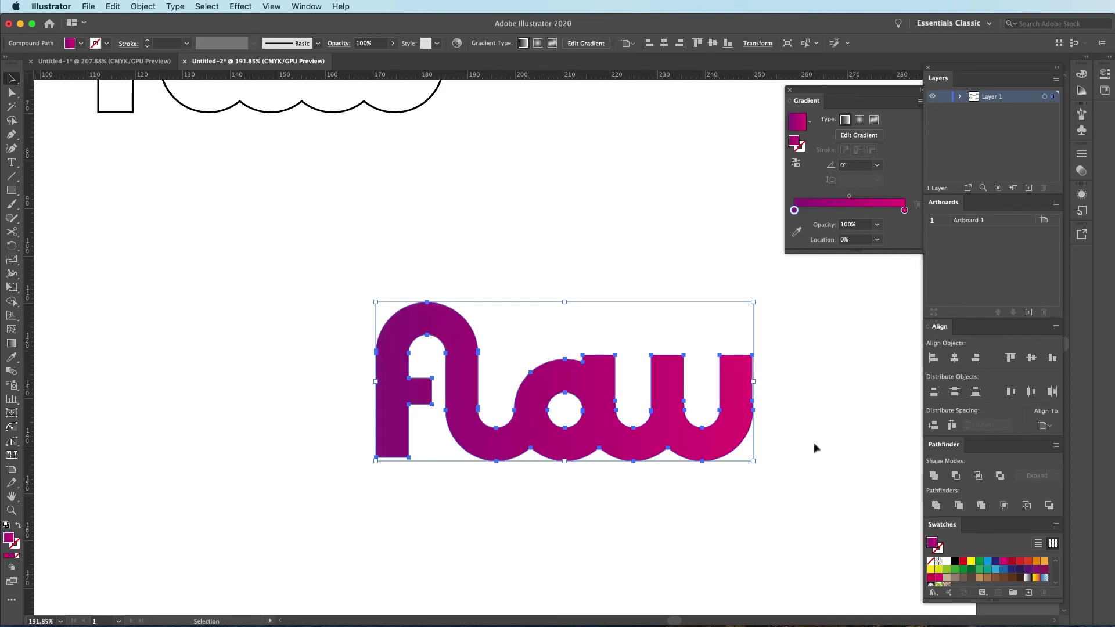
Drag the gradient diagonally across flaw with the Gradient tool
key("g")
left_click_drag(679, 352, 453, 445)
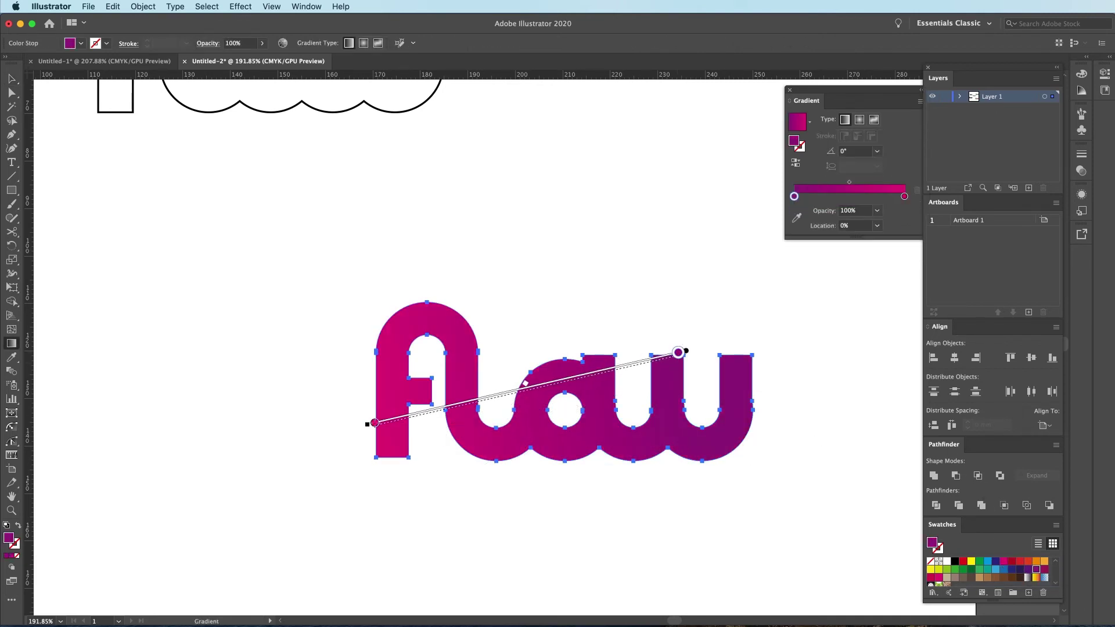
left_click_drag(388, 323, 759, 448)
key("z")
key("ctrl+0")
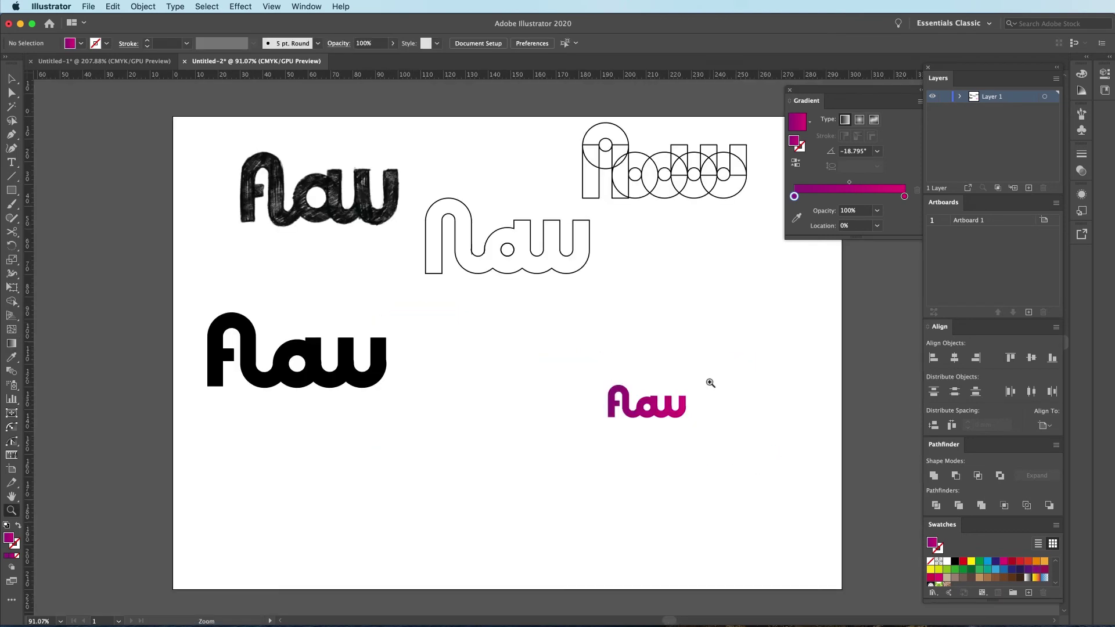